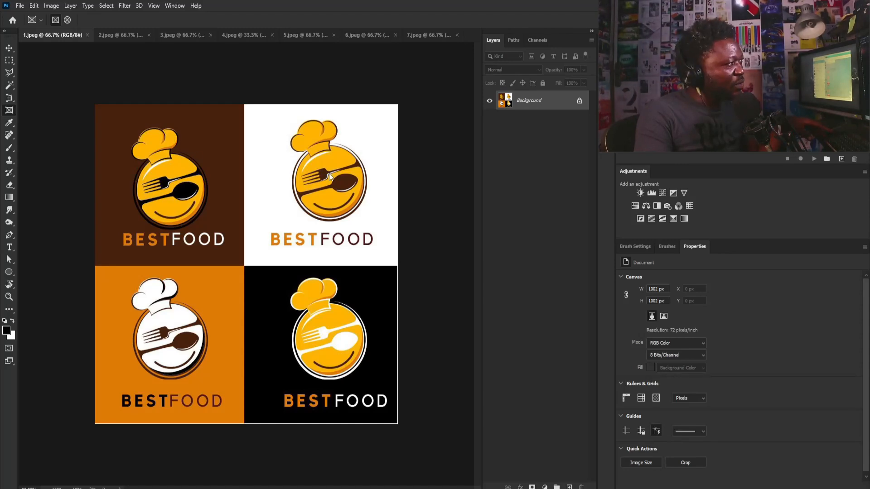
# - Switch from 1.jpeg to the 2.jpeg document and hide layer 6 so only the white logo on blue shows
pyautogui.scroll(3, 347, 195)
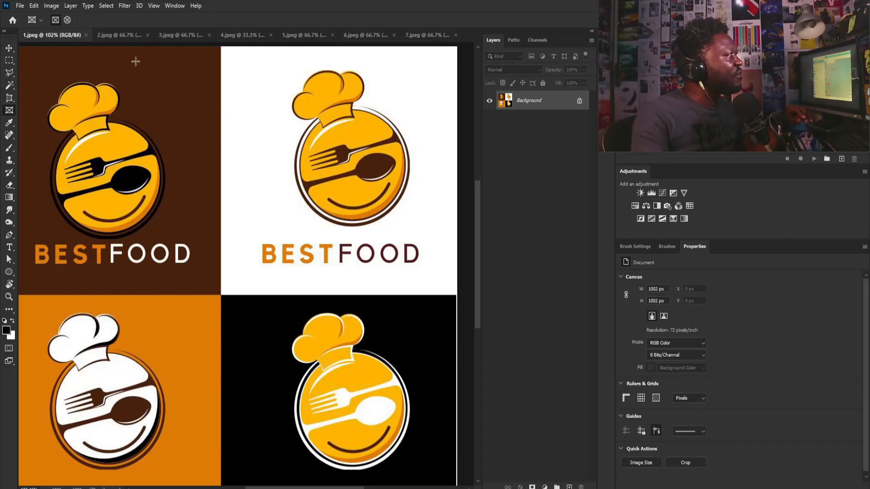
pyautogui.click(124, 34)
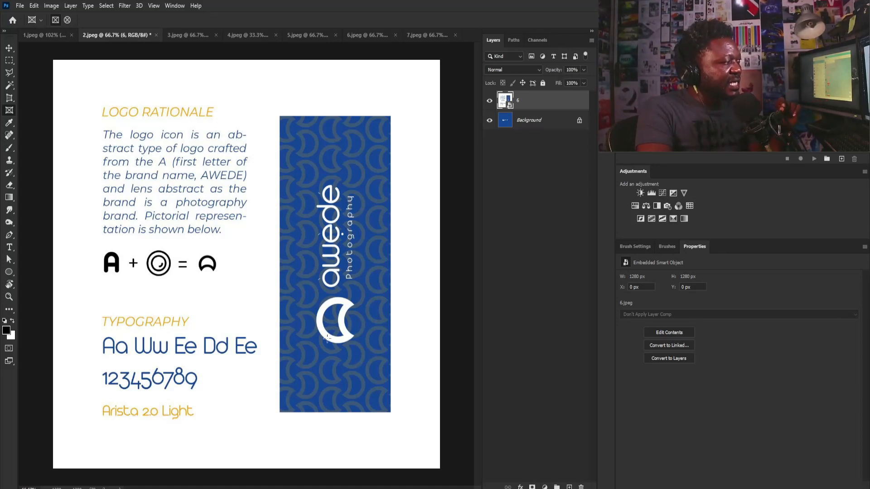
pyautogui.click(489, 100)
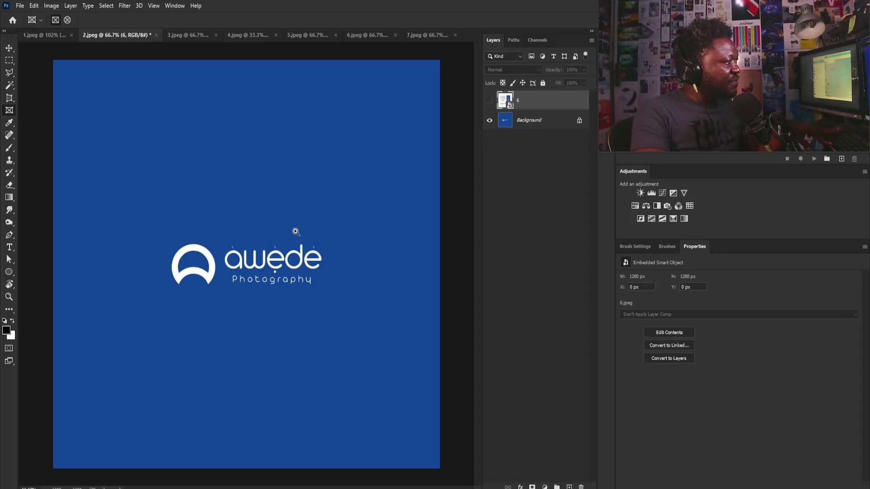
pyautogui.moveTo(302, 222); pyautogui.dragTo(233, 256)
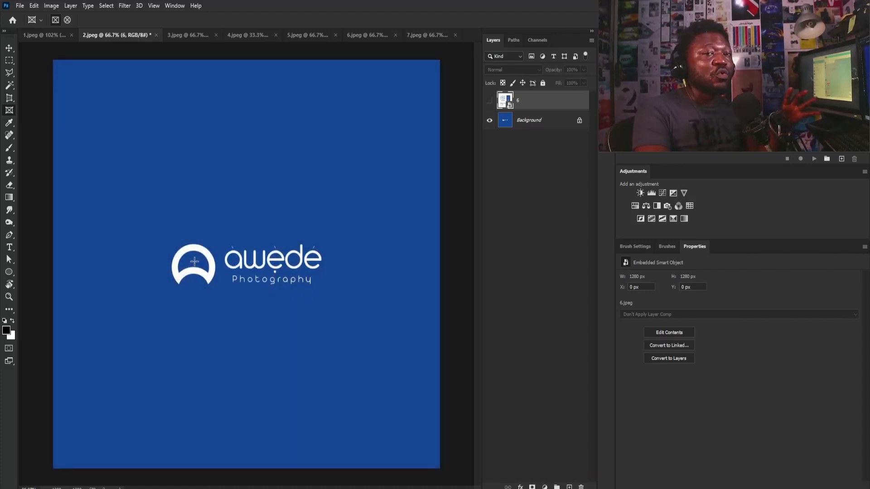
# - Add an empty layer above Background and make a rectangular marquee selection around the awede Photography text
pyautogui.click(520, 121)
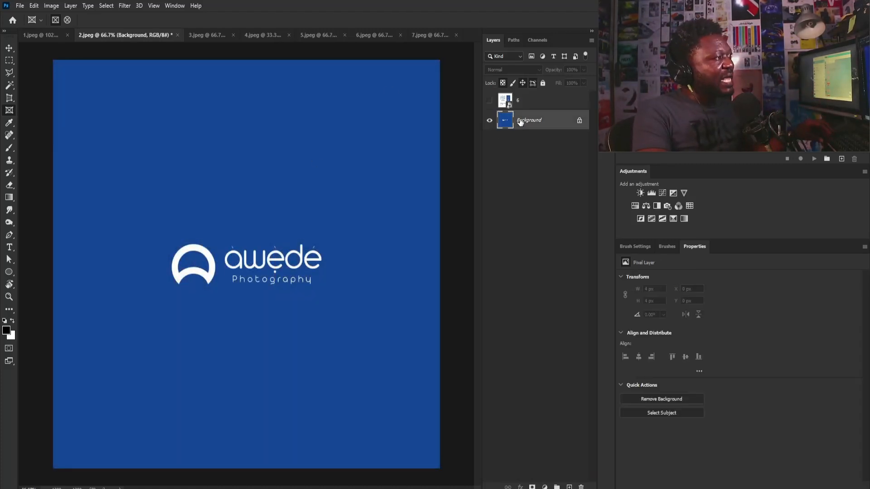
pyautogui.click(570, 486)
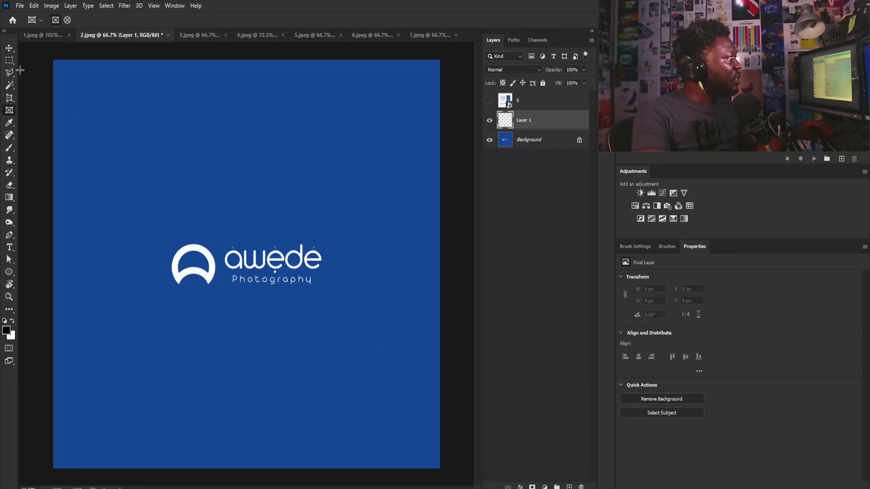
pyautogui.press('m')
pyautogui.moveTo(220, 238); pyautogui.dragTo(327, 289)
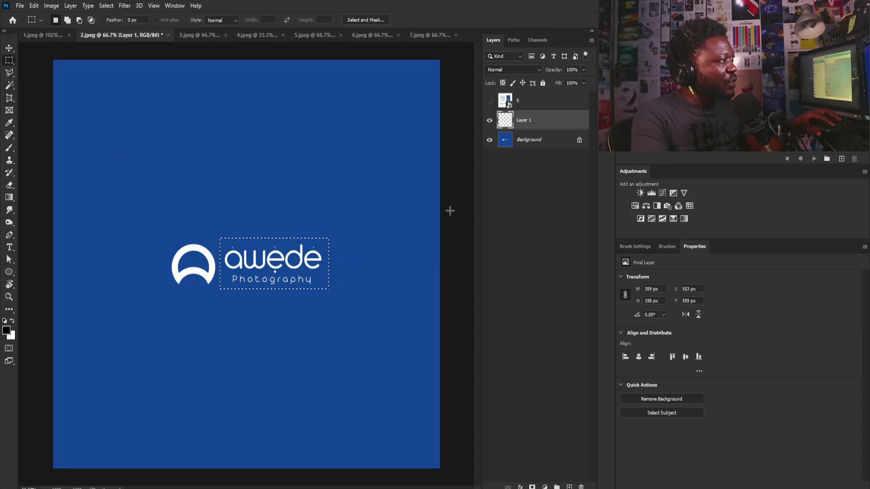
# - Sample the image's blue background as the foreground color, 174793
pyautogui.click(517, 142)
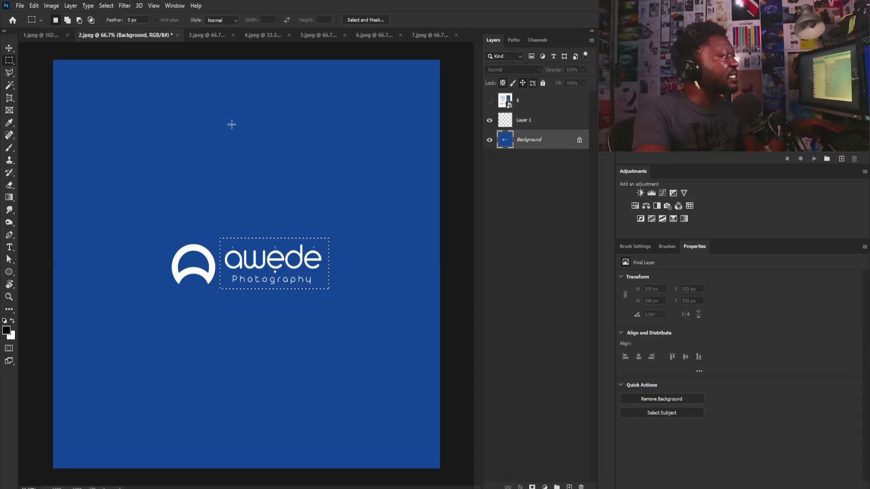
pyautogui.click(7, 332)
pyautogui.click(316, 150)
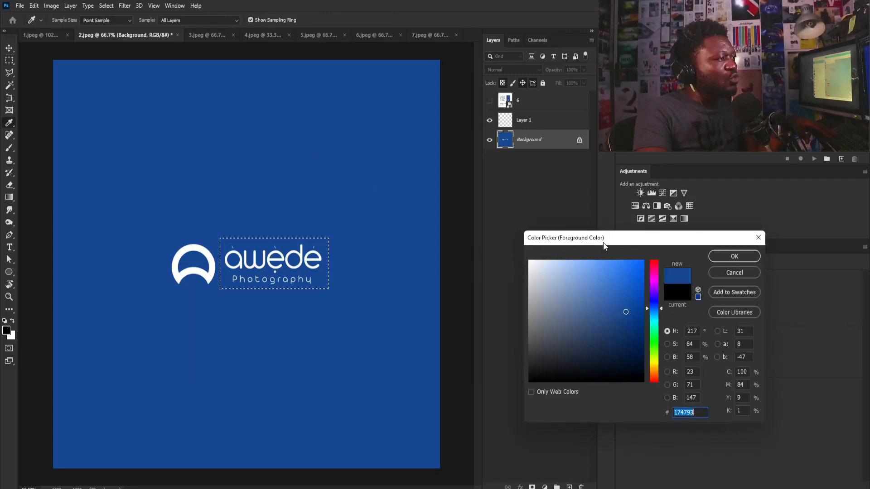
pyautogui.click(723, 257)
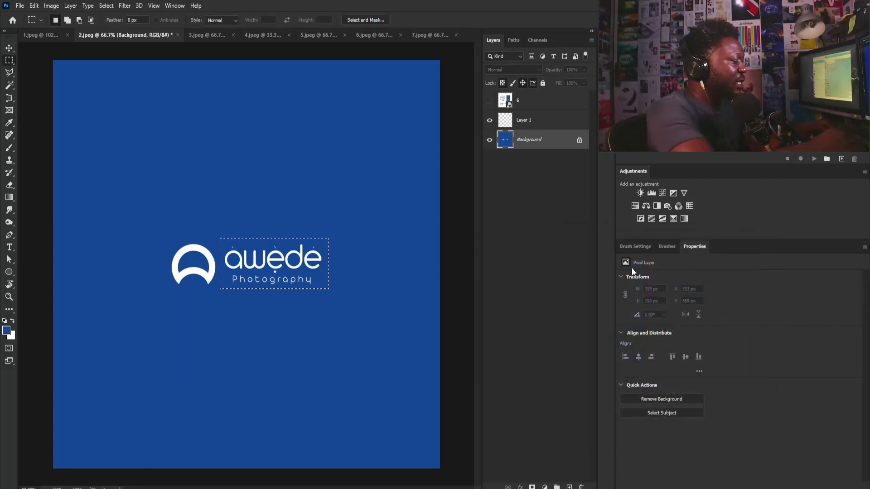
# - Cover the wordmark by filling the selection with the foreground blue on a new layer above Background, then deselect
pyautogui.hotkey('ctrl', 'shift', 'n')
pyautogui.press('Return')
pyautogui.hotkey('alt', 'BackSpace')
pyautogui.hotkey('ctrl', 'd')
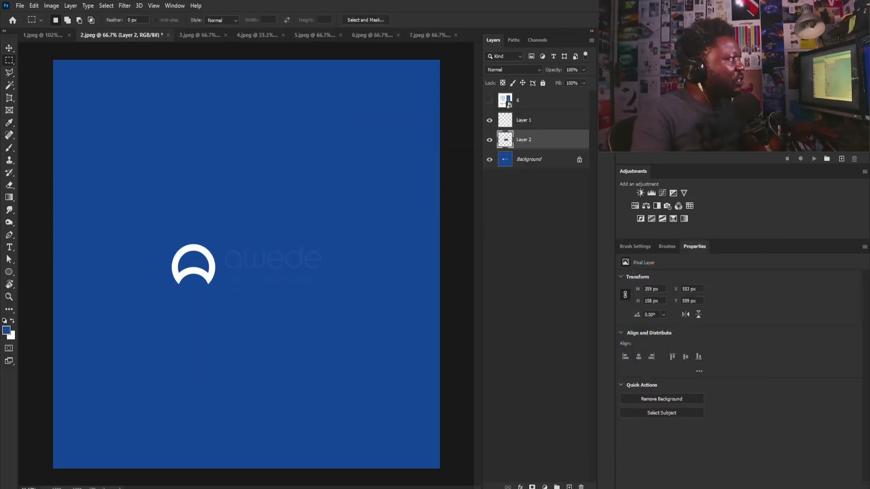
# - Toggle layer 6 on and off to compare the logo rationale sheet with the icon-only logo
pyautogui.click(489, 101)
pyautogui.click(489, 101)
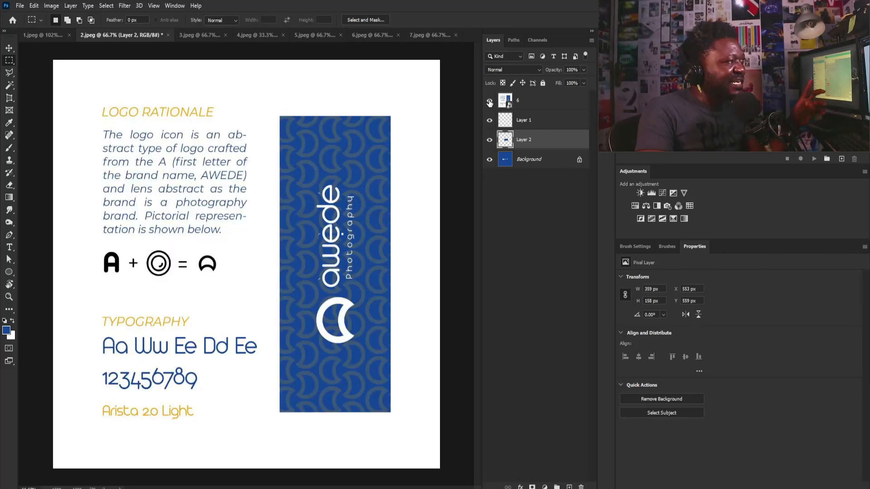
pyautogui.click(489, 101)
pyautogui.click(489, 100)
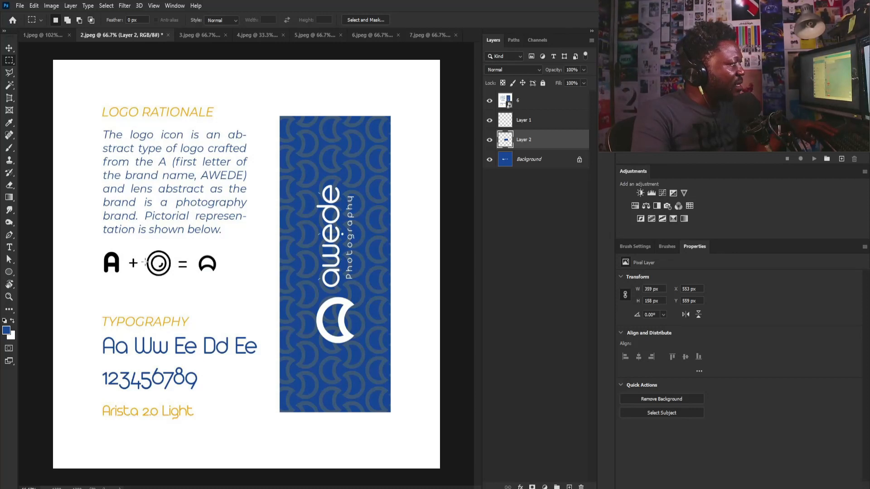
pyautogui.click(489, 102)
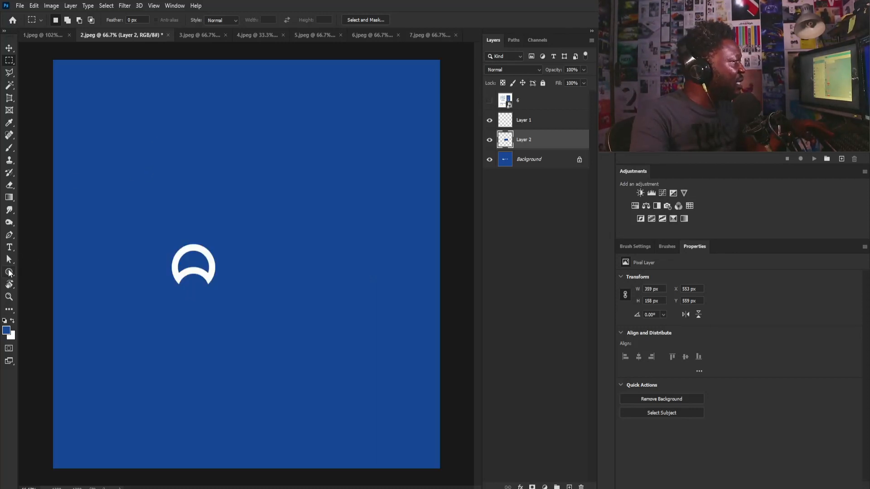
# - Draw a circle around the white logo icon with the Ellipse tool
pyautogui.click(9, 273)
pyautogui.moveTo(165, 234); pyautogui.dragTo(237, 295)
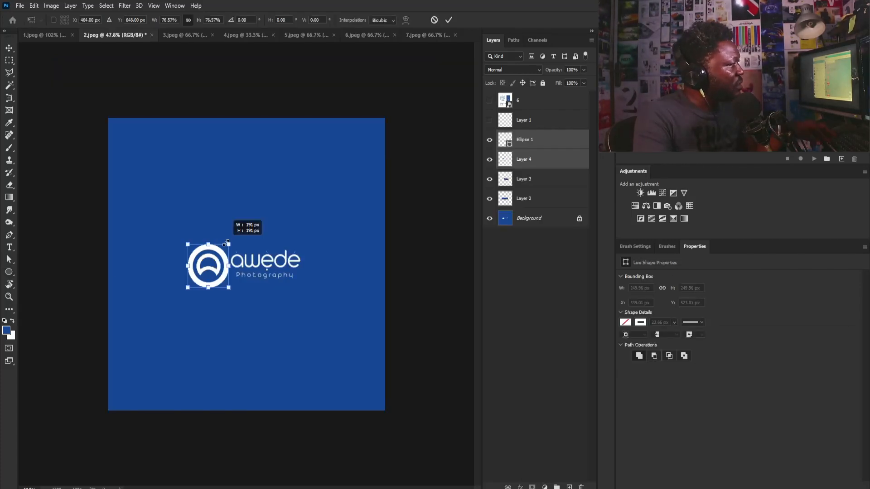
# - Scale the ring and icon together until the ring is about 179 px wide, and set the ring's stroke to 14.69 px
pyautogui.moveTo(226, 243); pyautogui.dragTo(223, 245)
pyautogui.press('Return')
pyautogui.press('m')
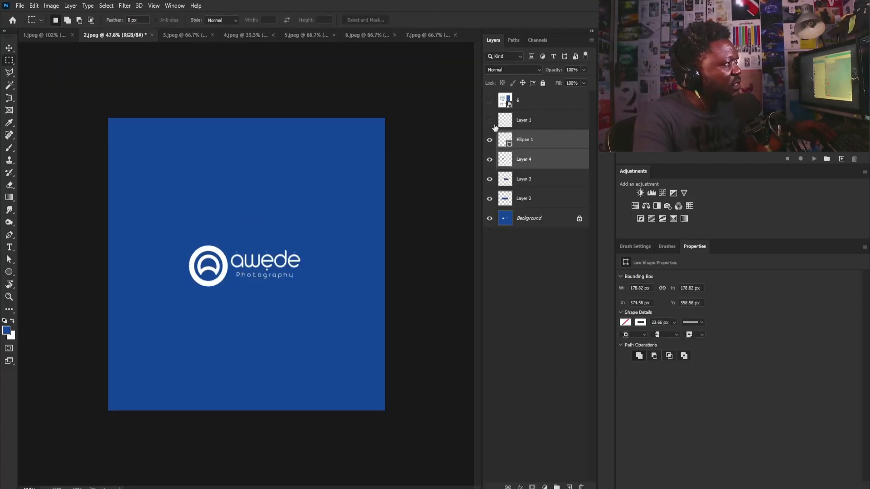
pyautogui.click(543, 140)
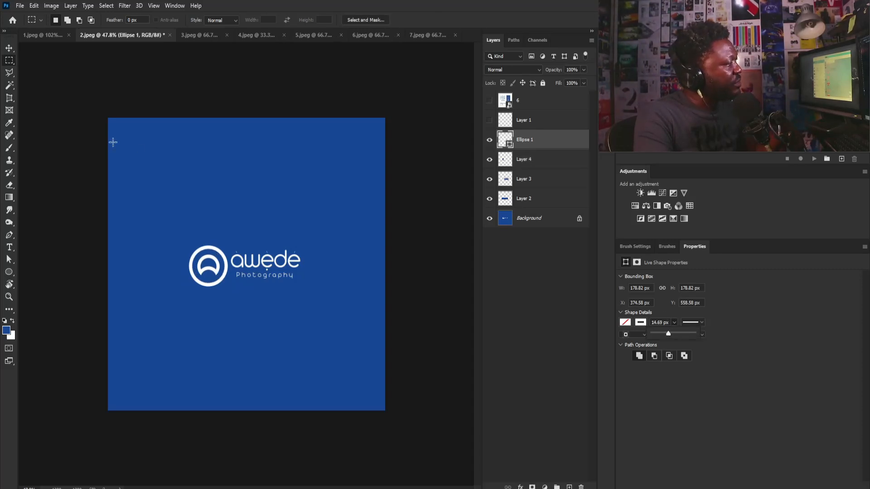
pyautogui.press('v')
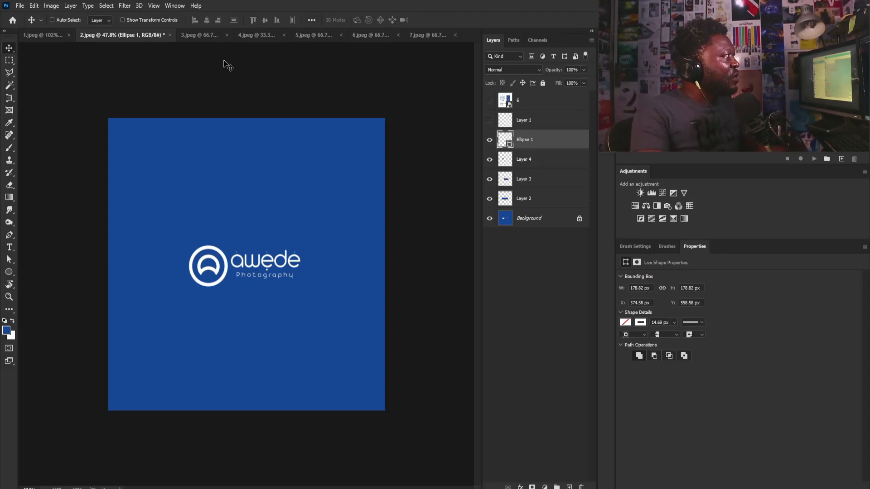
# - In 3.jpeg, outline the flat navy ellipse under the figure with the Polygonal Lasso, delete it and deselect
pyautogui.click(201, 35)
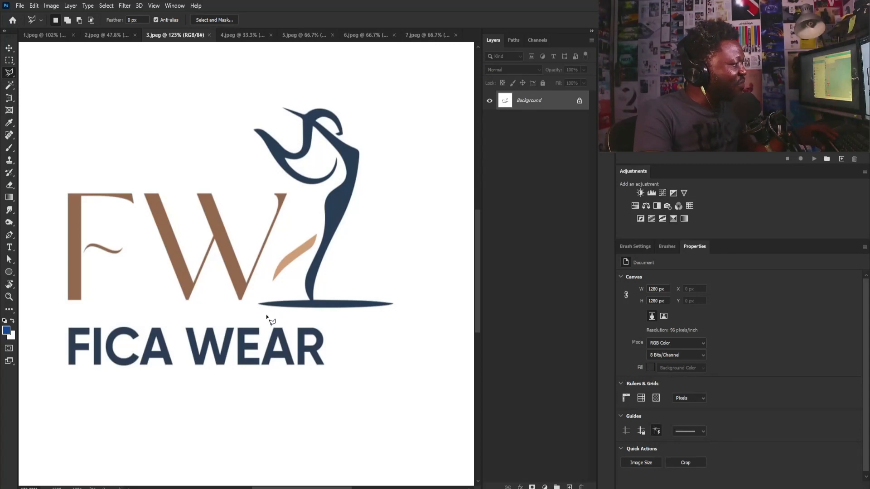
pyautogui.click(266, 314)
pyautogui.click(254, 314)
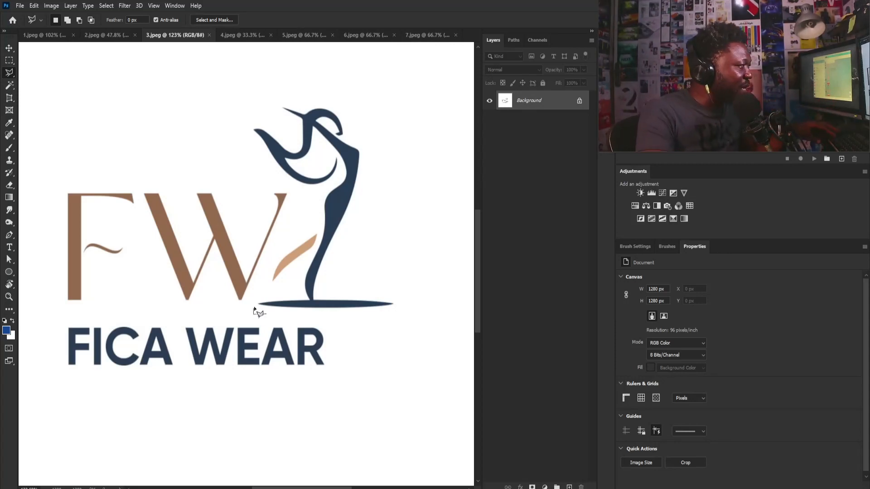
pyautogui.click(254, 299)
pyautogui.click(311, 300)
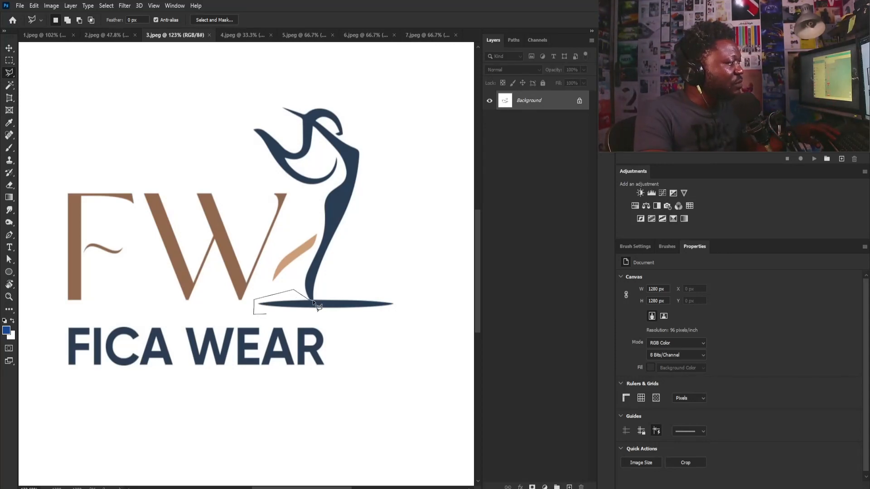
pyautogui.click(326, 293)
pyautogui.click(422, 289)
pyautogui.click(431, 326)
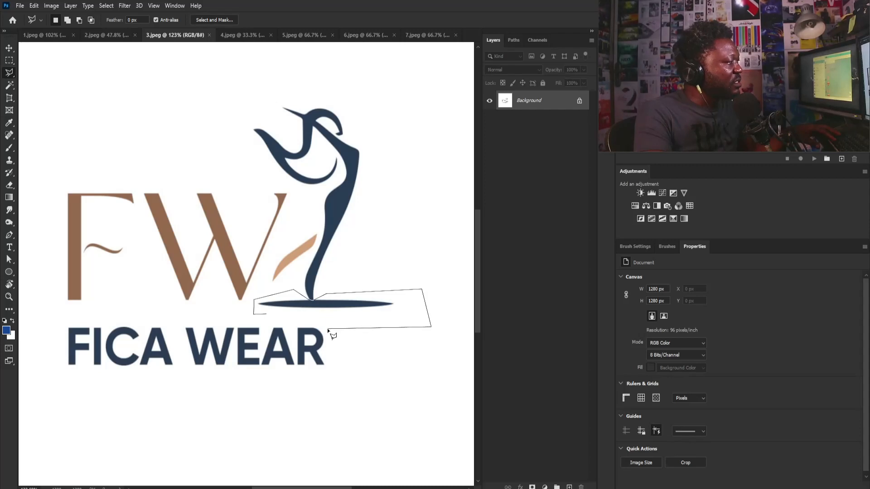
pyautogui.click(277, 319)
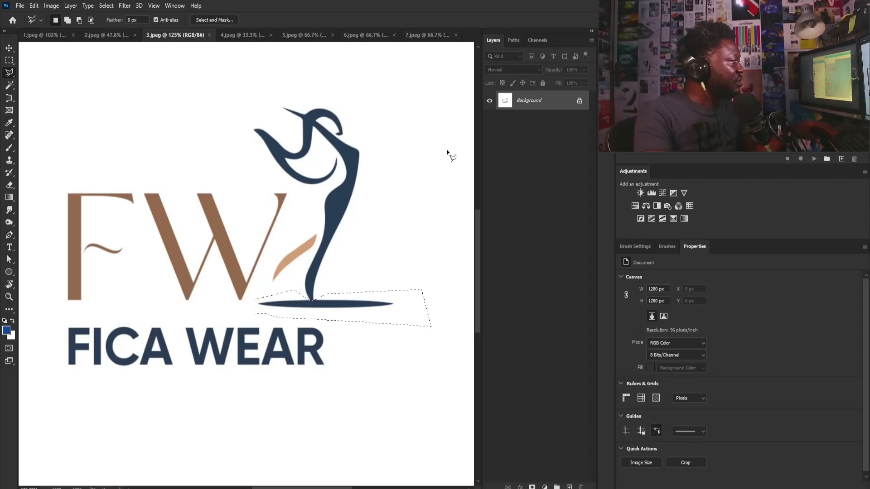
pyautogui.press('Delete')
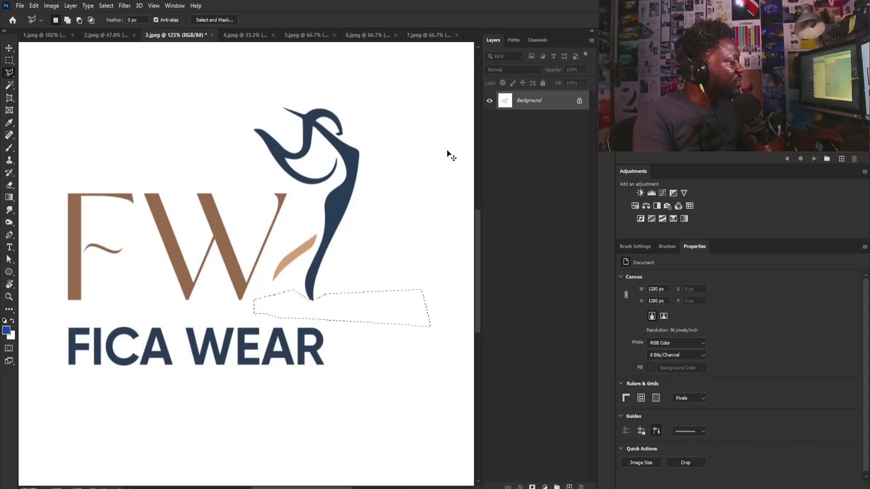
pyautogui.hotkey('ctrl', 'd')
# - Outline the navy figure and its tan stroke with the Polygonal Lasso and copy them to a new layer
pyautogui.click(240, 141)
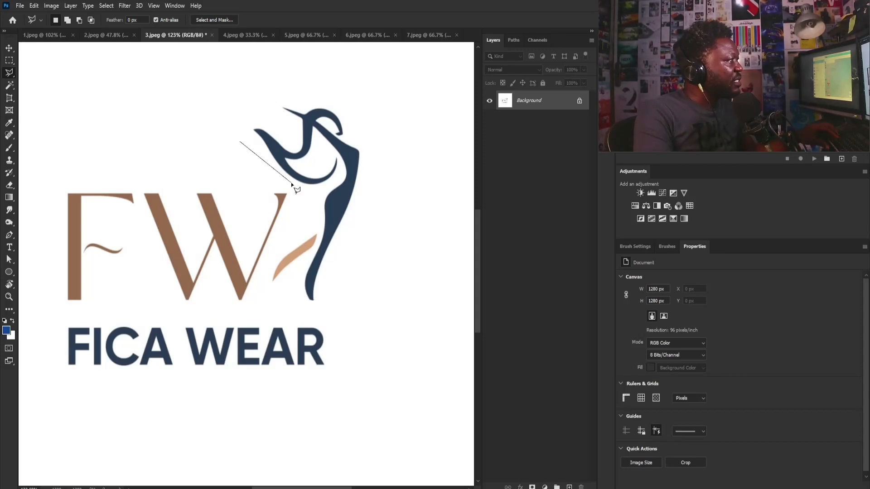
pyautogui.click(319, 193)
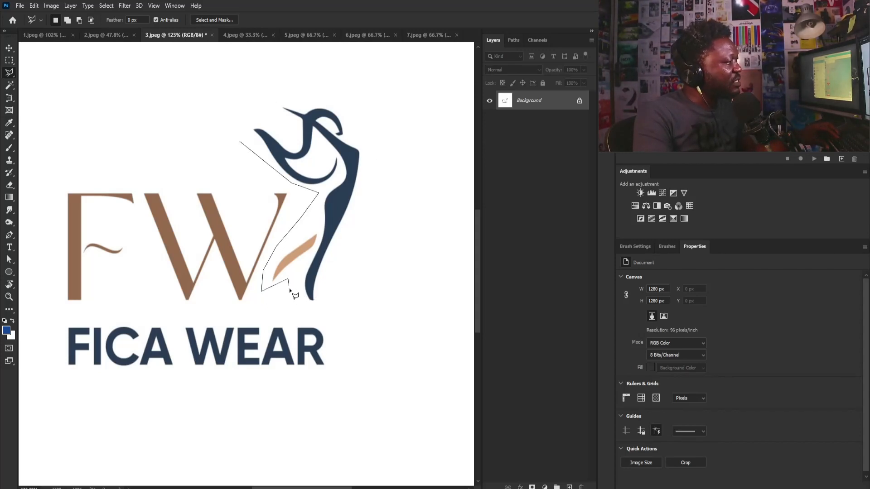
pyautogui.click(299, 302)
pyautogui.click(323, 307)
pyautogui.click(330, 261)
pyautogui.click(383, 171)
pyautogui.click(363, 118)
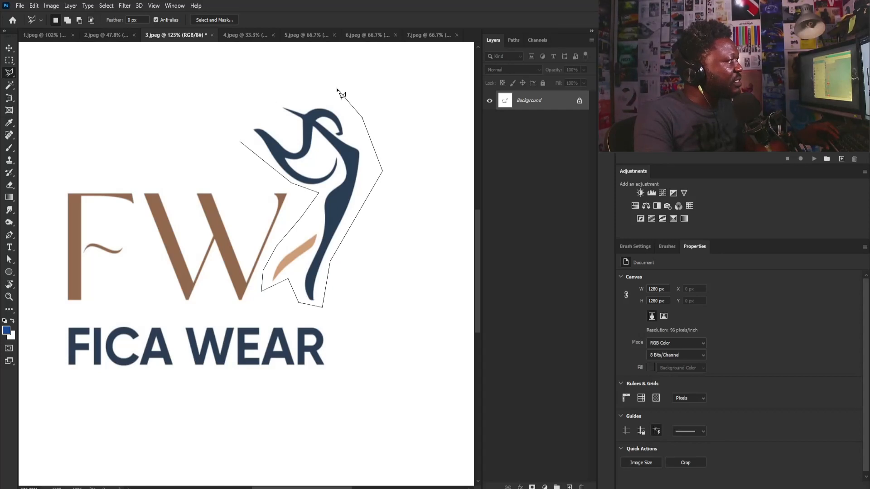
pyautogui.click(337, 89)
pyautogui.click(271, 85)
pyautogui.click(250, 108)
pyautogui.click(241, 116)
pyautogui.click(240, 141)
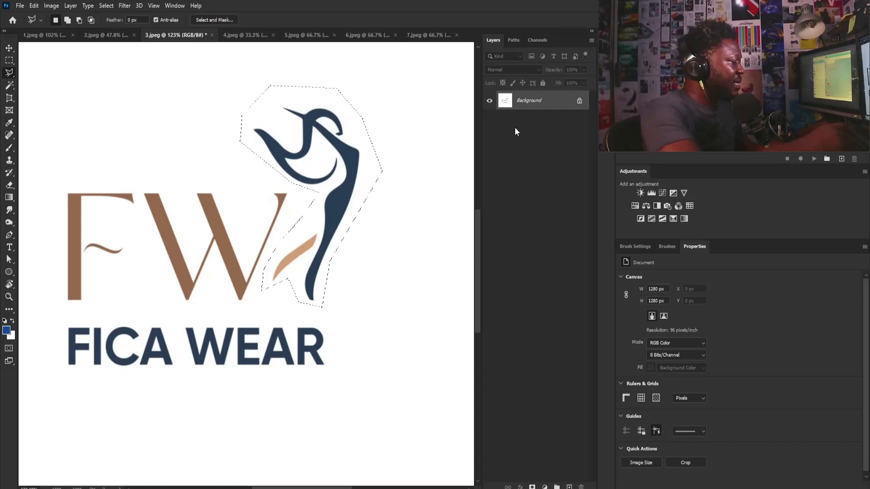
pyautogui.hotkey('ctrl', 'j')
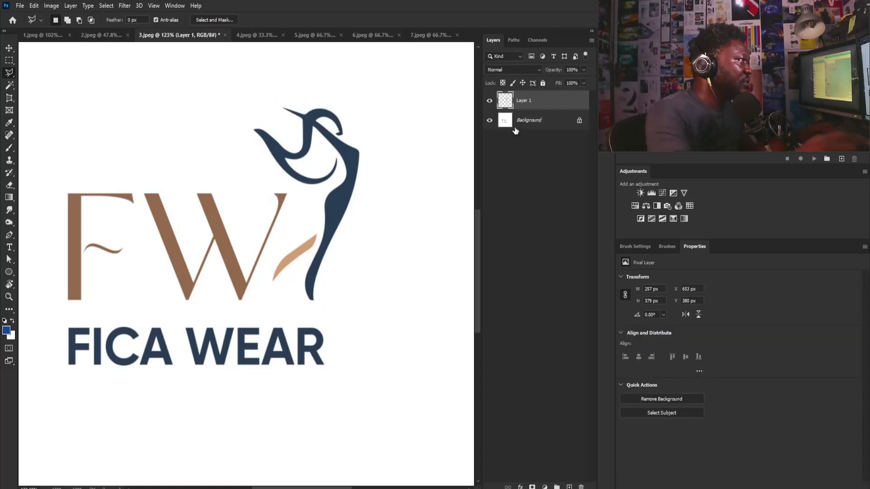
# - Move the copied figure up and left over the W's right arm, to about X 618 px, Y 355 px
pyautogui.press('v')
pyautogui.moveTo(328, 242)
pyautogui.mouseDown()
pyautogui.moveTo(311, 207)
pyautogui.moveTo(303, 226)
pyautogui.moveTo(319, 237)
pyautogui.moveTo(310, 241)
pyautogui.mouseUp()
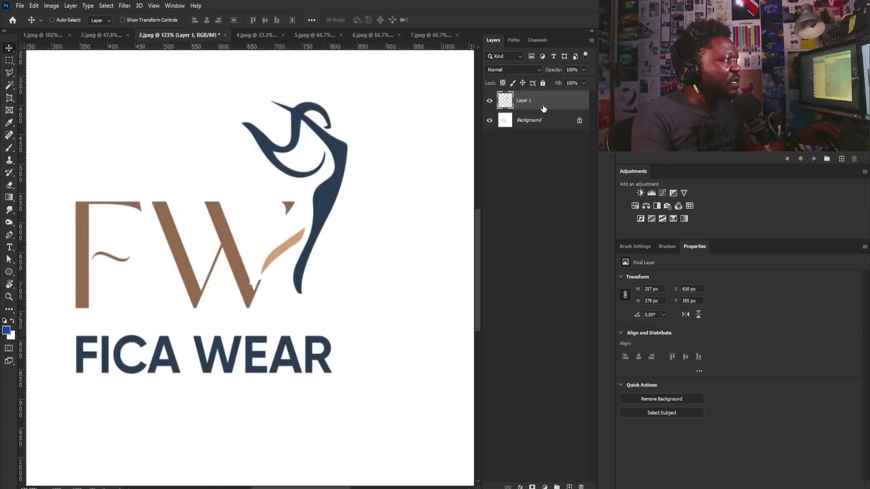
# - Outline the W's second thick diagonal with the Polygonal Lasso and clear the figure layer's white overlap inside that selection
pyautogui.click(537, 121)
pyautogui.click(10, 73)
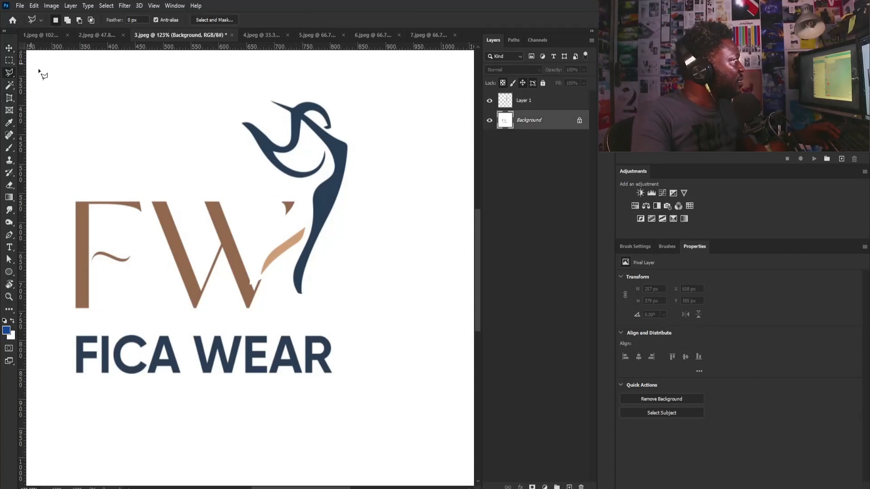
pyautogui.click(216, 182)
pyautogui.click(259, 281)
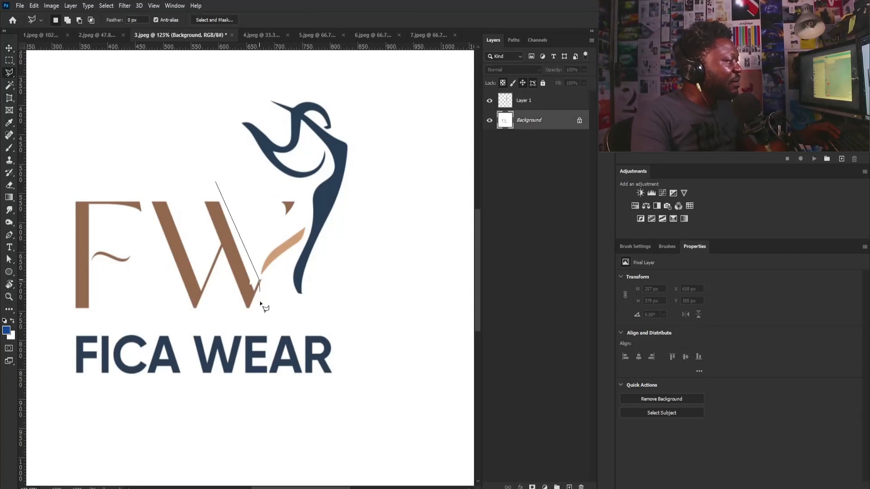
pyautogui.click(258, 314)
pyautogui.click(217, 305)
pyautogui.doubleClick(193, 223)
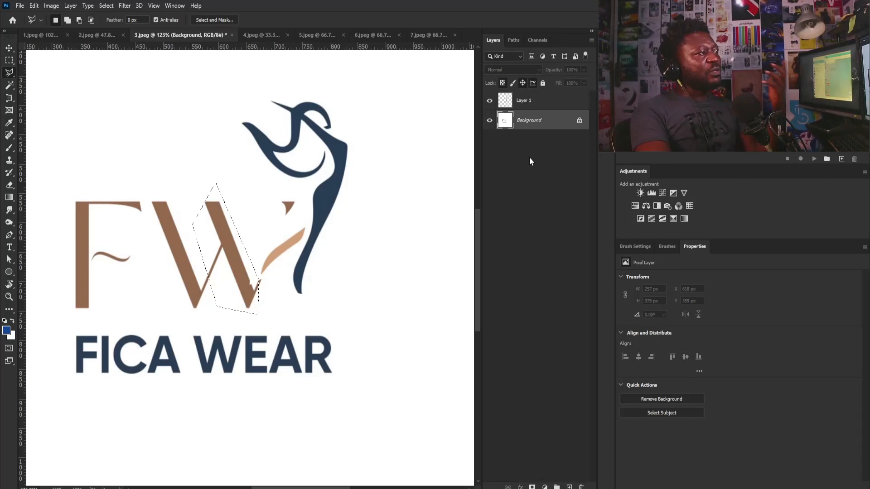
pyautogui.click(525, 103)
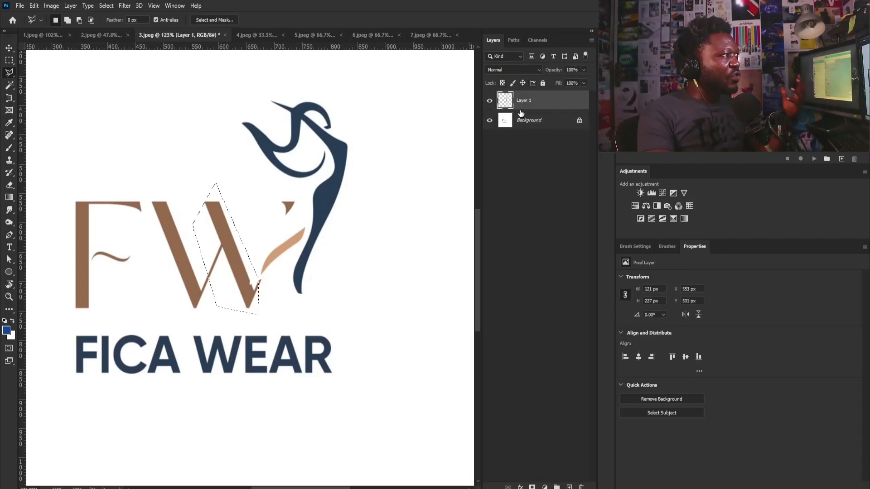
# - Outline the leftover brown fragments of the W's right arm with the Polygonal Lasso and cover them with white on a new layer above the Background
pyautogui.click(264, 195)
pyautogui.click(292, 188)
pyautogui.click(304, 194)
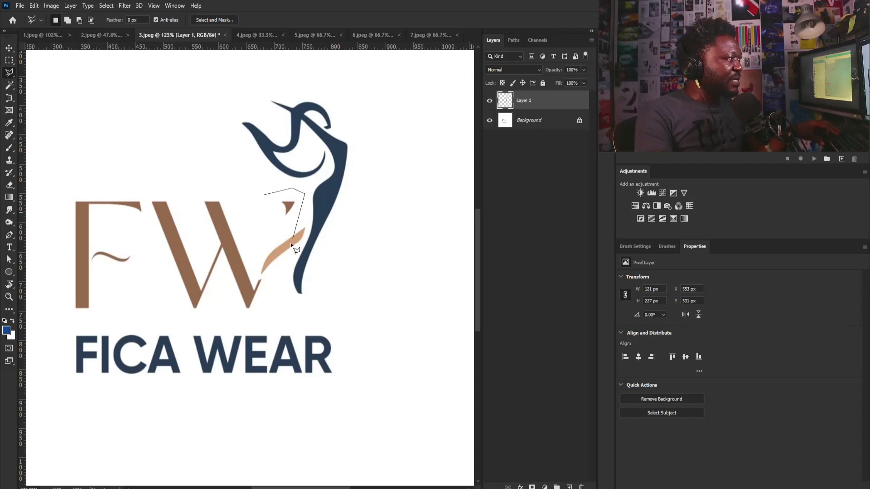
pyautogui.click(261, 297)
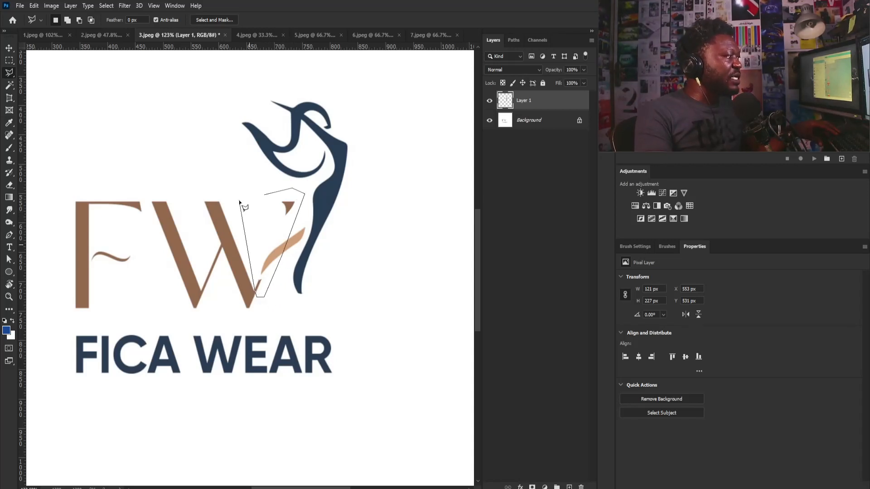
pyautogui.doubleClick(240, 199)
pyautogui.click(539, 122)
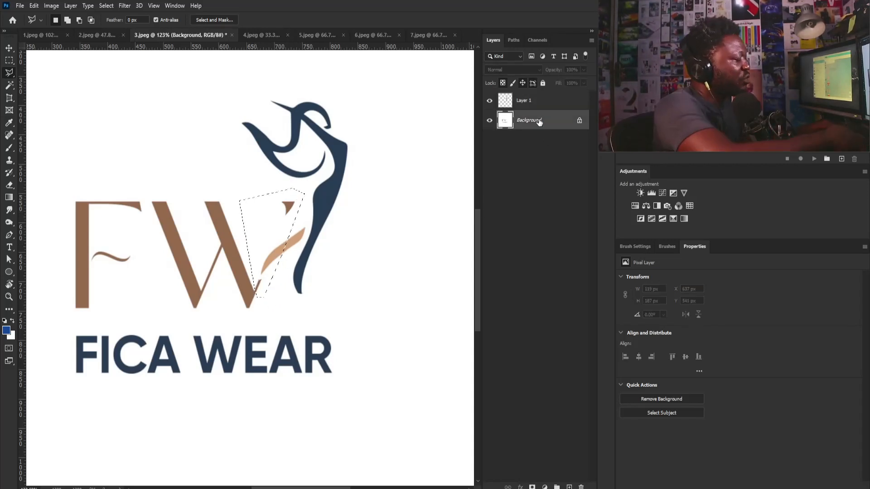
pyautogui.hotkey('ctrl', 'shift', 'n')
pyautogui.press('Return')
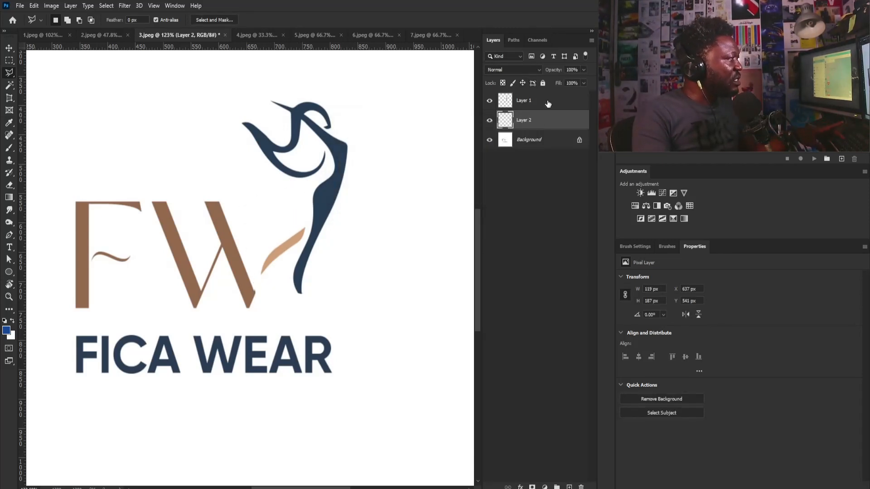
# - Rotate the navy figure on Layer 1 slightly counterclockwise and reposition it beside the W, at about X 564 px, Y 361 px
pyautogui.click(537, 103)
pyautogui.hotkey('ctrl', 'd')
pyautogui.hotkey('ctrl', 't')
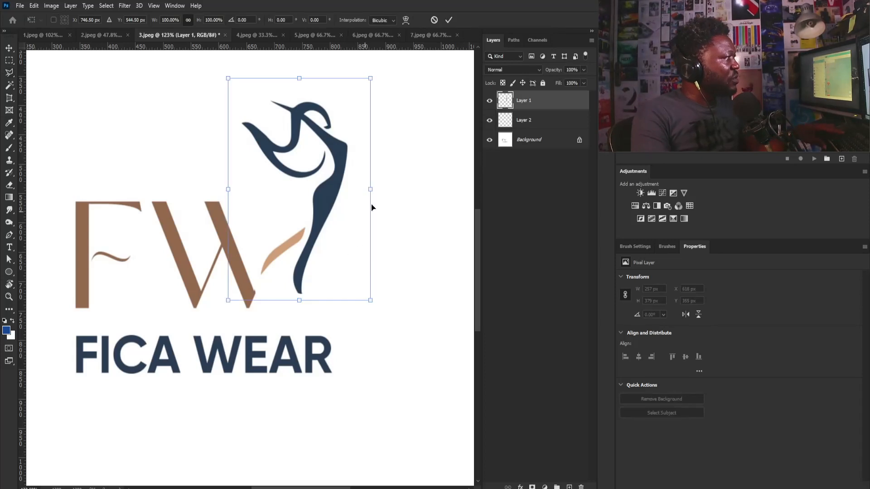
pyautogui.moveTo(370, 204); pyautogui.dragTo(418, 151)
pyautogui.moveTo(300, 203)
pyautogui.mouseDown()
pyautogui.moveTo(308, 205)
pyautogui.moveTo(274, 208)
pyautogui.moveTo(329, 212)
pyautogui.mouseUp()
pyautogui.press('Return')
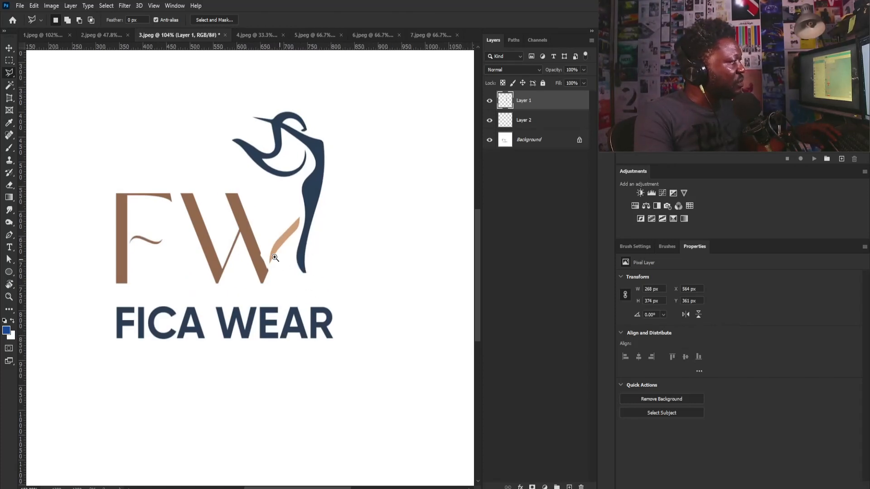
# - Outline the F's wavy crossbar with the Polygonal Lasso and delete it from the Background layer
pyautogui.moveTo(270, 245); pyautogui.dragTo(206, 201)
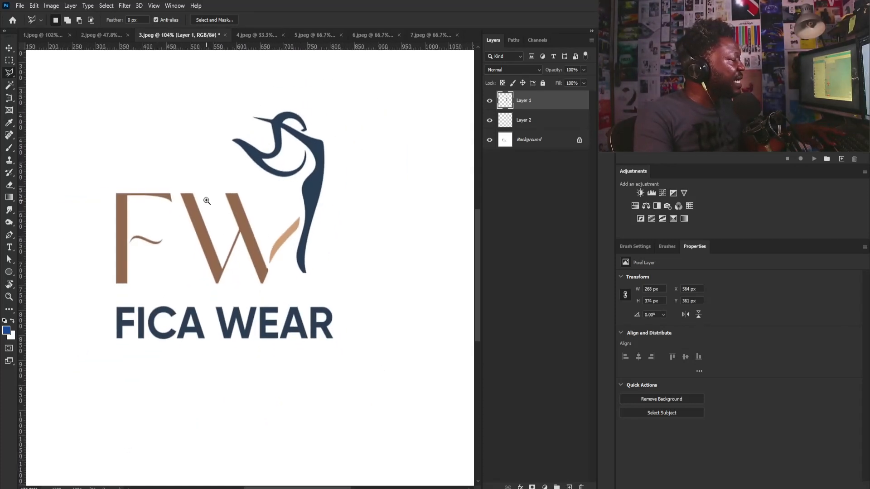
pyautogui.moveTo(77, 225); pyautogui.dragTo(97, 229)
pyautogui.click(148, 230)
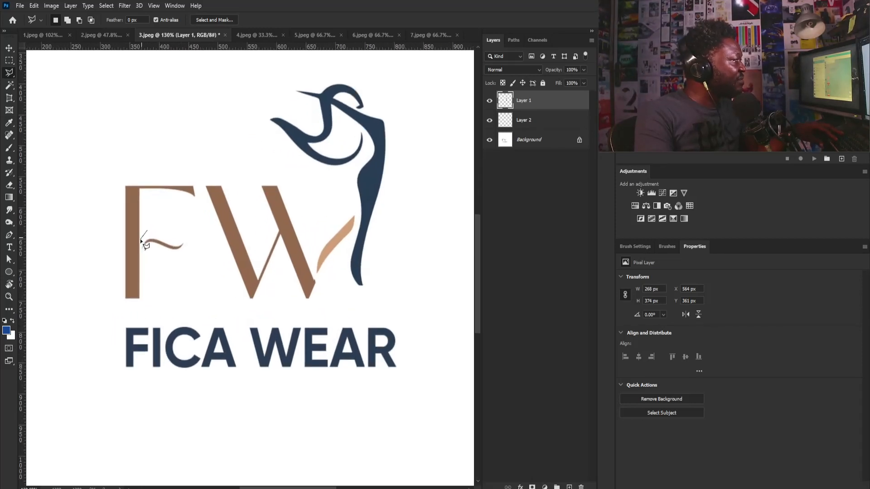
pyautogui.click(208, 254)
pyautogui.click(190, 218)
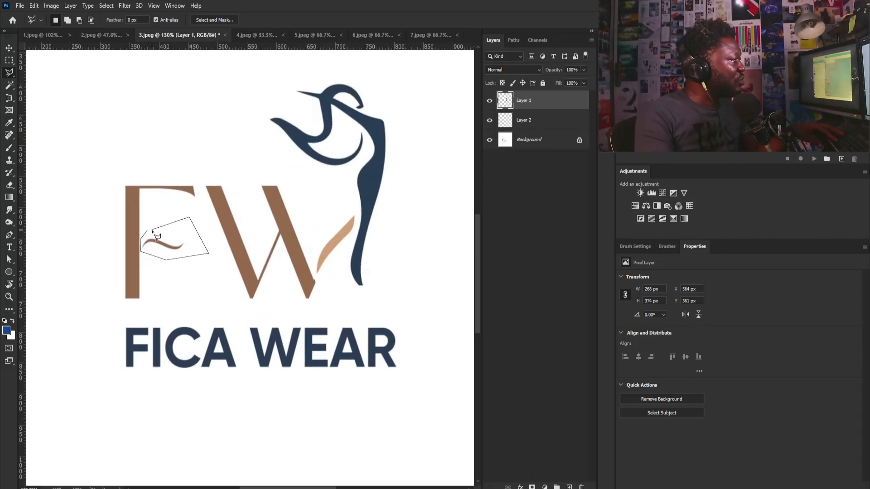
pyautogui.click(148, 230)
pyautogui.click(518, 144)
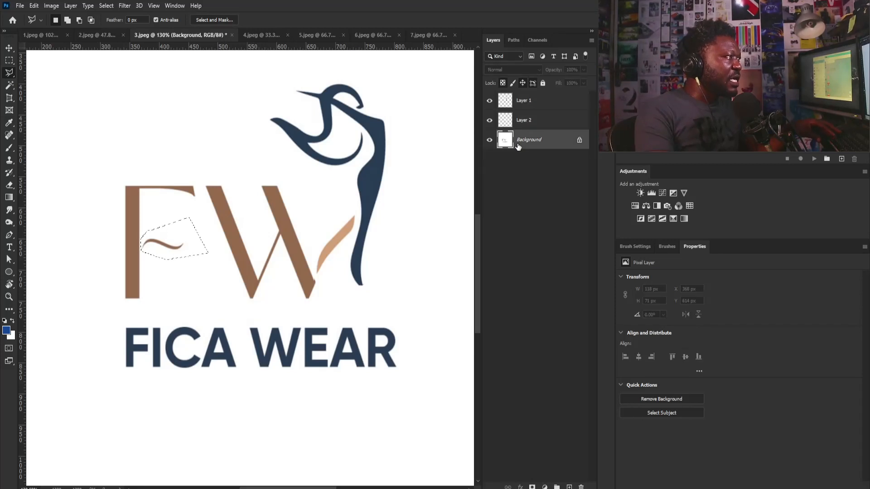
pyautogui.press('Delete')
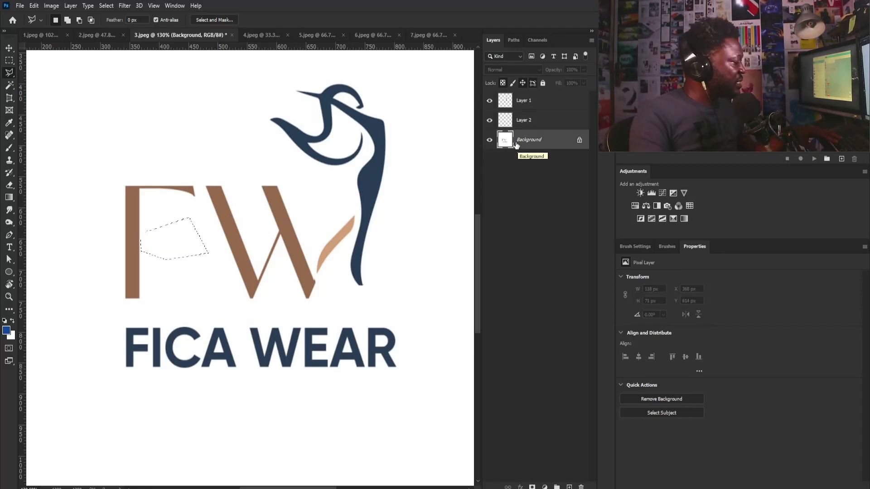
# - Outline the F's thin curved top arm with the Polygonal Lasso, starting where it meets the stem
pyautogui.keyDown('ctrl'); pyautogui.click(148, 187); pyautogui.keyUp('ctrl')
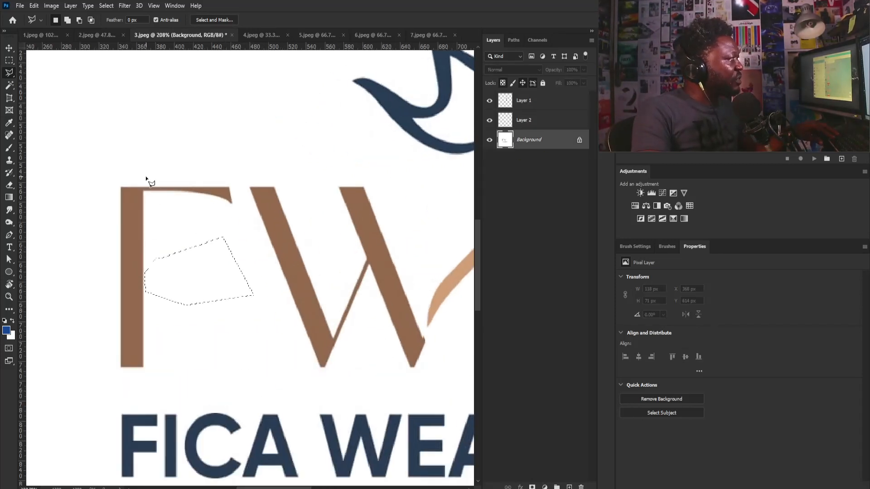
pyautogui.click(145, 177)
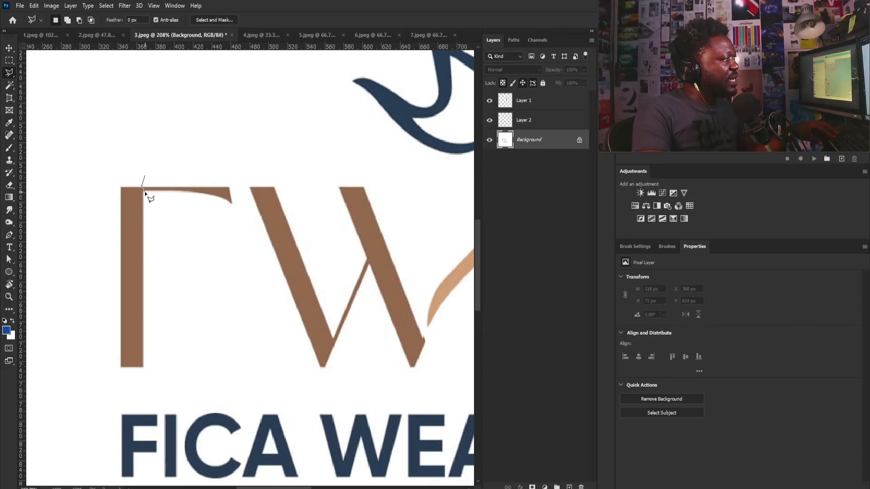
pyautogui.click(144, 192)
pyautogui.click(226, 215)
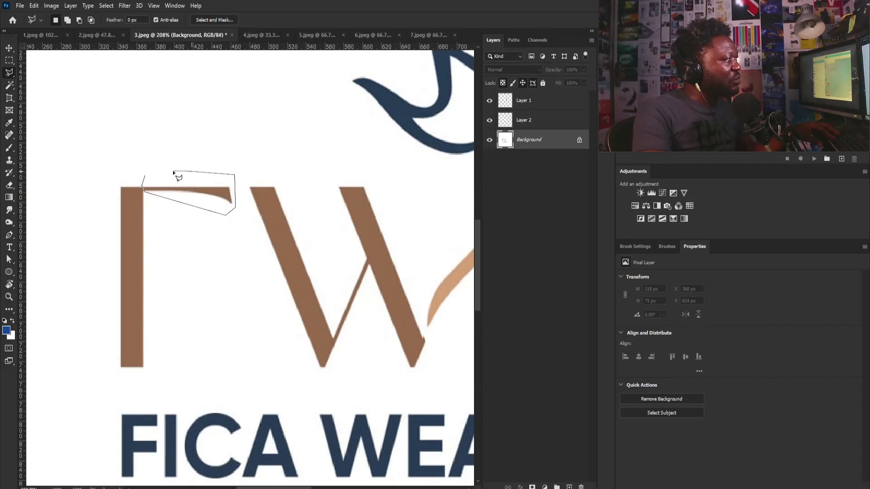
pyautogui.click(147, 175)
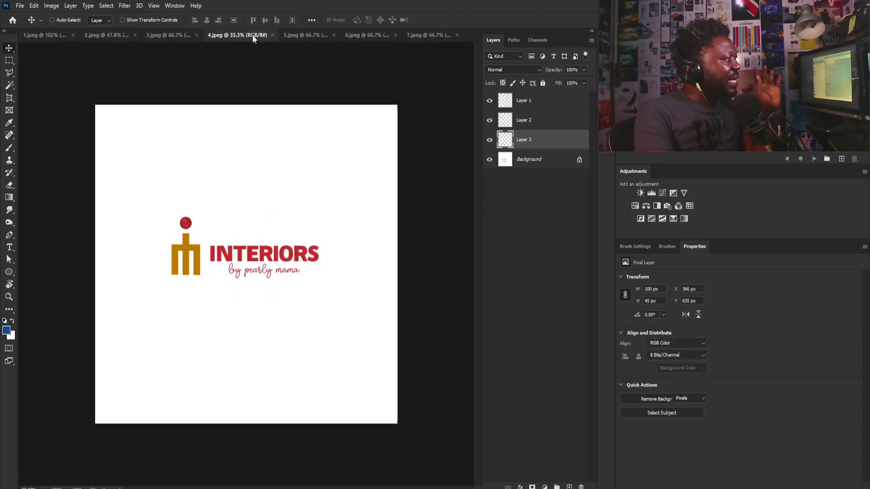
# - In 4.jpeg, duplicate the background layer and mask the gold and red icon with a rectangular white patch on a new layer
pyautogui.click(253, 36)
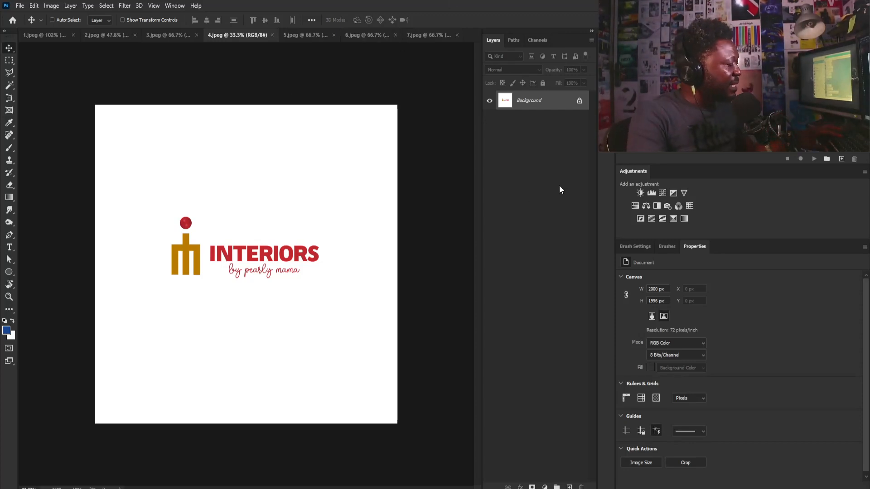
pyautogui.hotkey('ctrl', 'j')
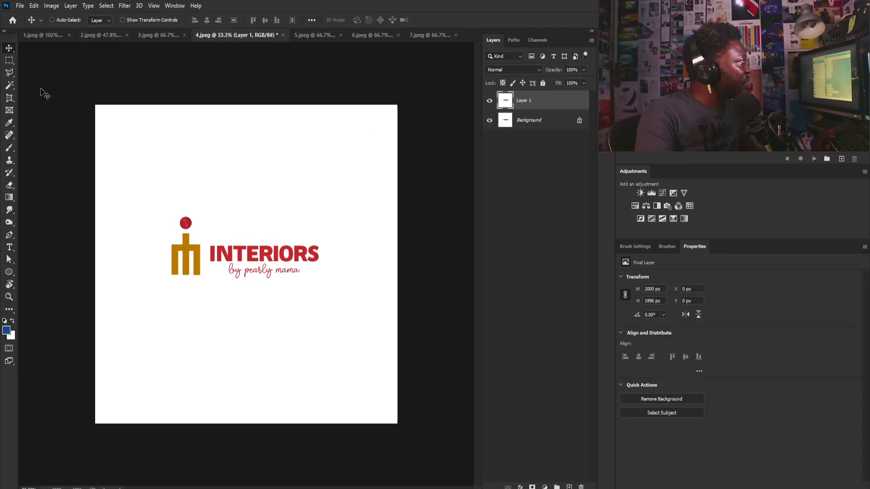
pyautogui.click(9, 61)
pyautogui.moveTo(162, 208); pyautogui.dragTo(202, 287)
# - Toggle the visibility of Layer 1 and Layer 2 to compare the INTERIORS logo with and without its icon
pyautogui.click(491, 101)
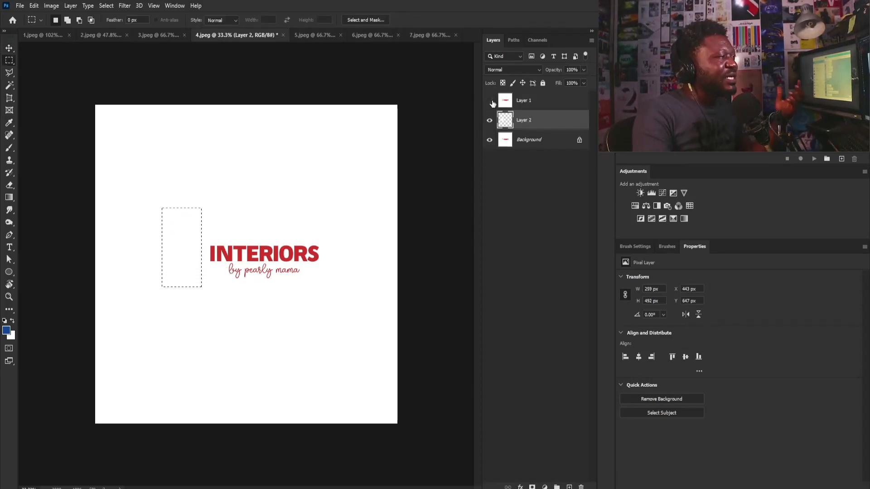
pyautogui.click(492, 102)
pyautogui.hotkey('ctrl', 'd')
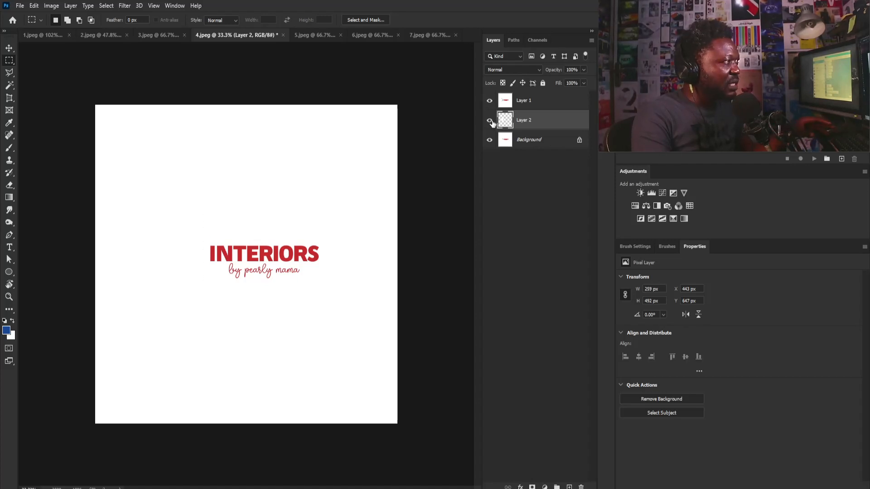
pyautogui.click(491, 122)
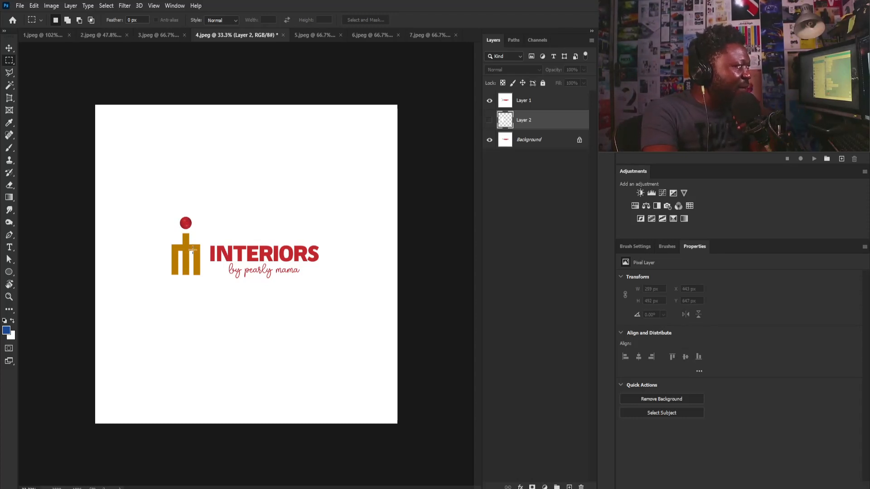
pyautogui.click(489, 120)
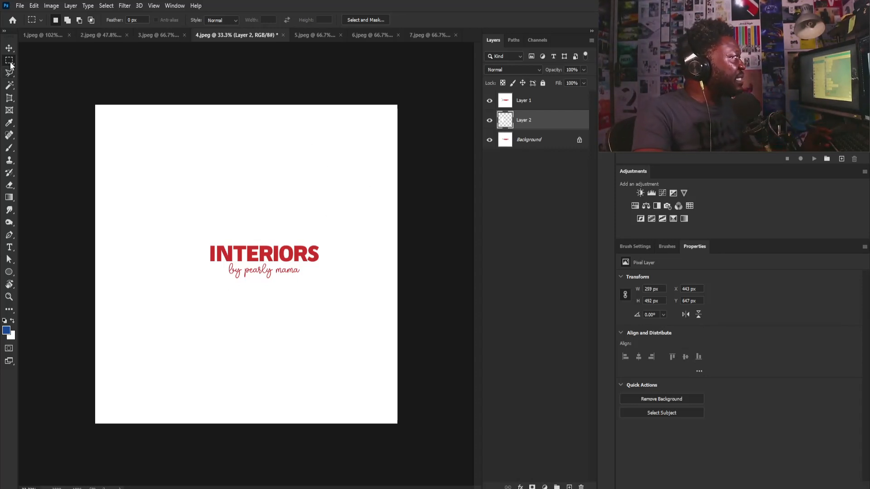
# - Select the words "pearly mama" on Layer 1 with the Rectangular Marquee and copy them to a new layer
pyautogui.scroll(2, 267, 263)
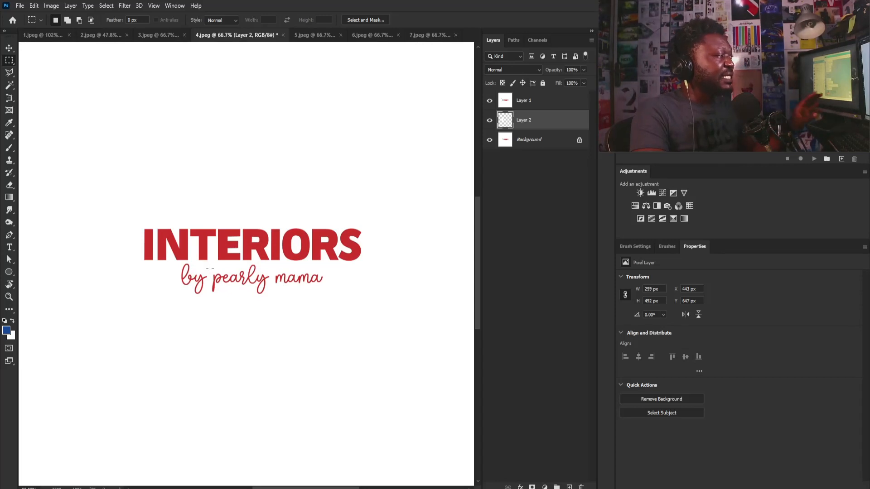
pyautogui.moveTo(209, 264); pyautogui.dragTo(329, 302)
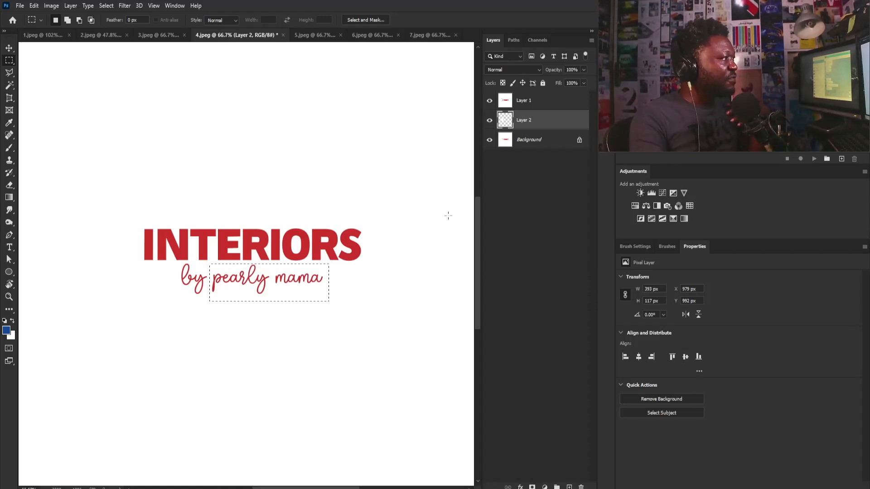
pyautogui.click(528, 105)
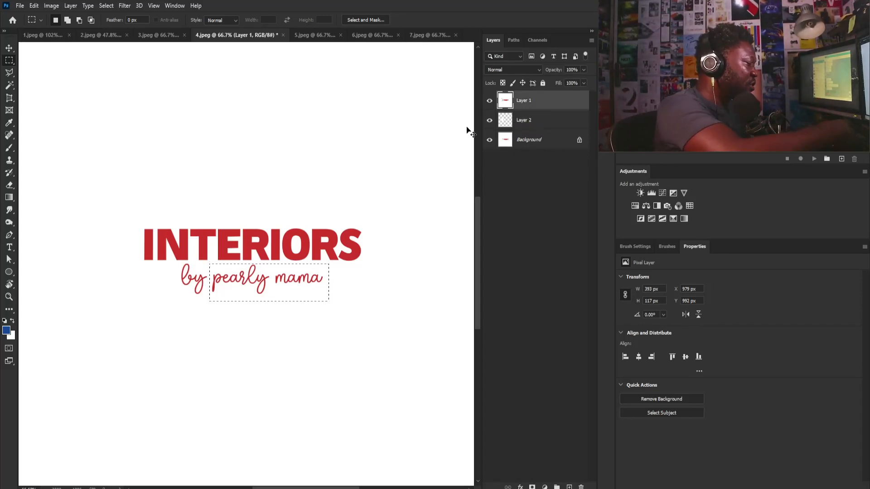
pyautogui.hotkey('ctrl', 'j')
# - Scale the copied "pearly mama" script to about 318%, roughly 1249 × 372 px, and place it above INTERIORS
pyautogui.hotkey('ctrl', 't')
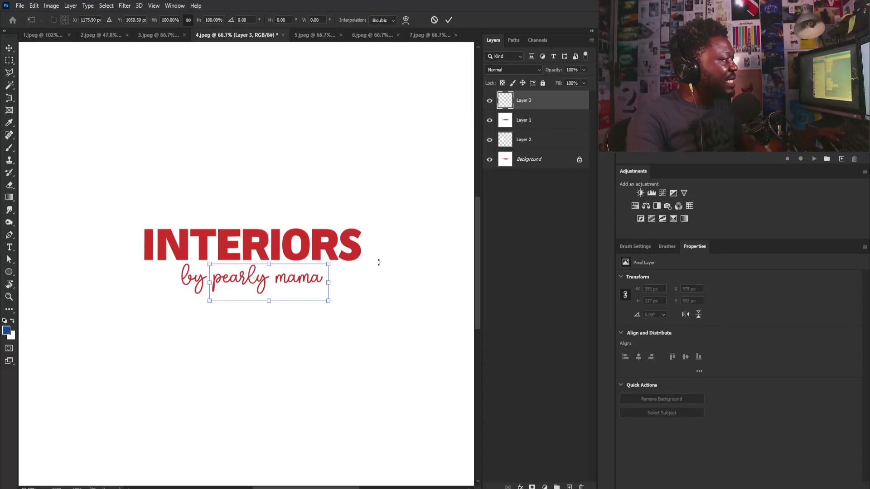
pyautogui.moveTo(378, 258); pyautogui.dragTo(415, 329)
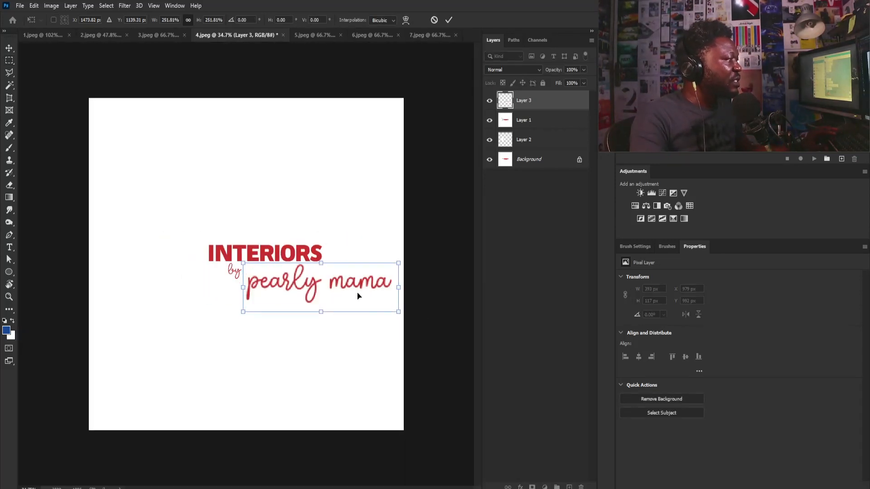
pyautogui.moveTo(359, 295); pyautogui.dragTo(311, 233)
pyautogui.moveTo(334, 190); pyautogui.dragTo(356, 185)
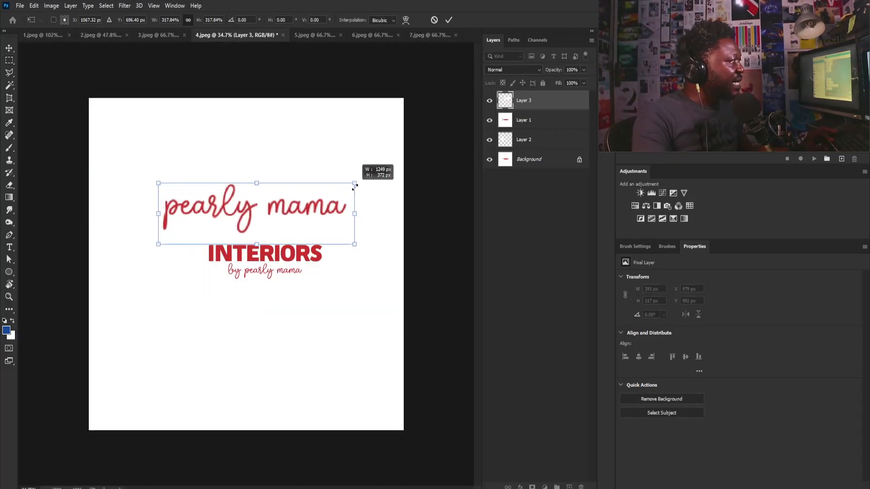
pyautogui.press('Return')
# - Move the enlarged script down over the INTERIORS wordmark, to about X 489 px, Y 707 px, and target Layer 1
pyautogui.press('m')
pyautogui.moveTo(286, 204); pyautogui.dragTo(302, 237)
pyautogui.hotkey('ctrl', 'd')
pyautogui.press('v')
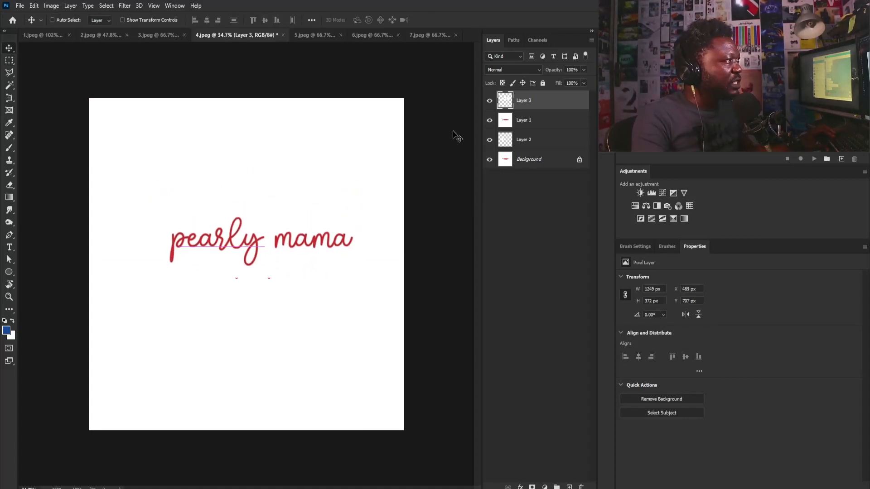
pyautogui.click(499, 121)
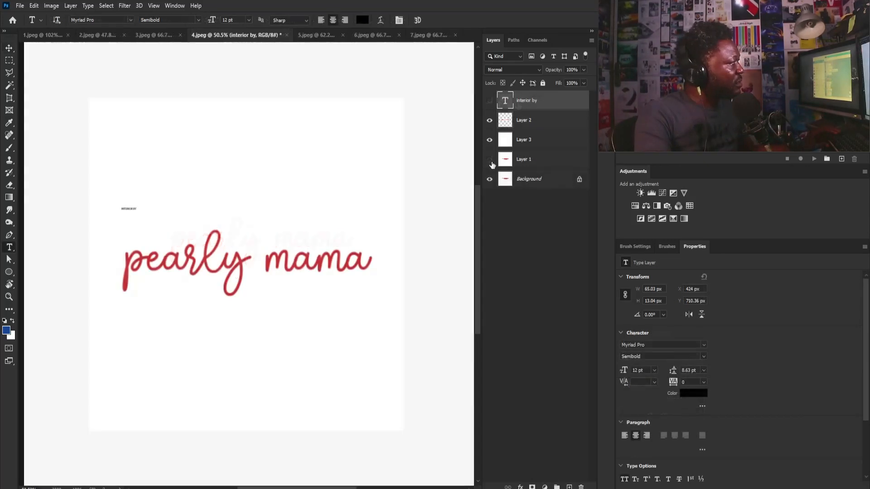
# - Hide and show Layers 1, 2 and 3 to compare the enlarged script design with the original logo
pyautogui.click(490, 141)
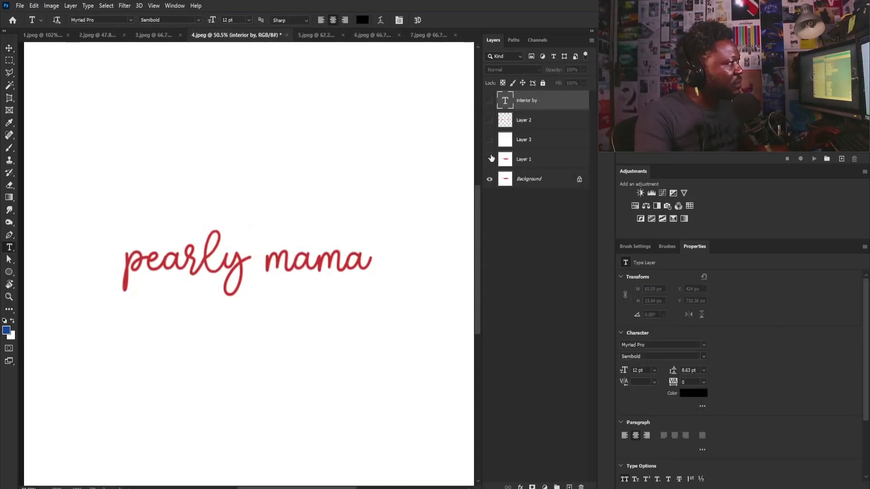
pyautogui.click(489, 121)
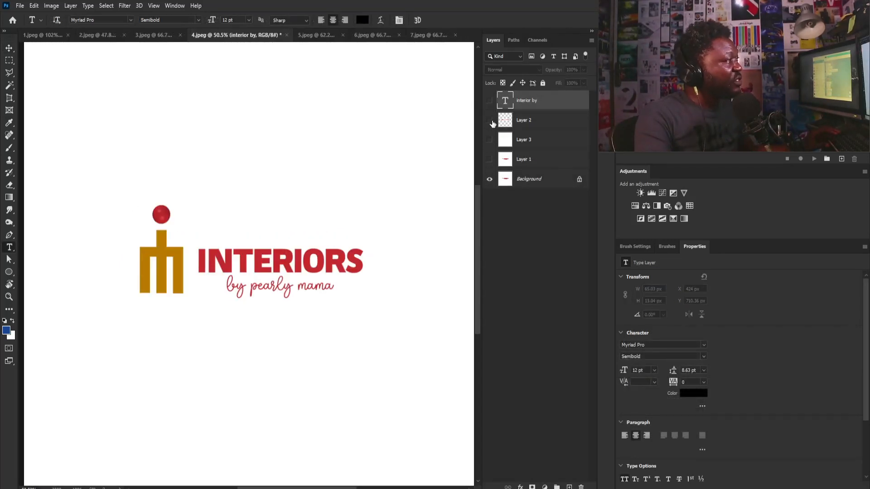
pyautogui.click(490, 140)
pyautogui.click(489, 160)
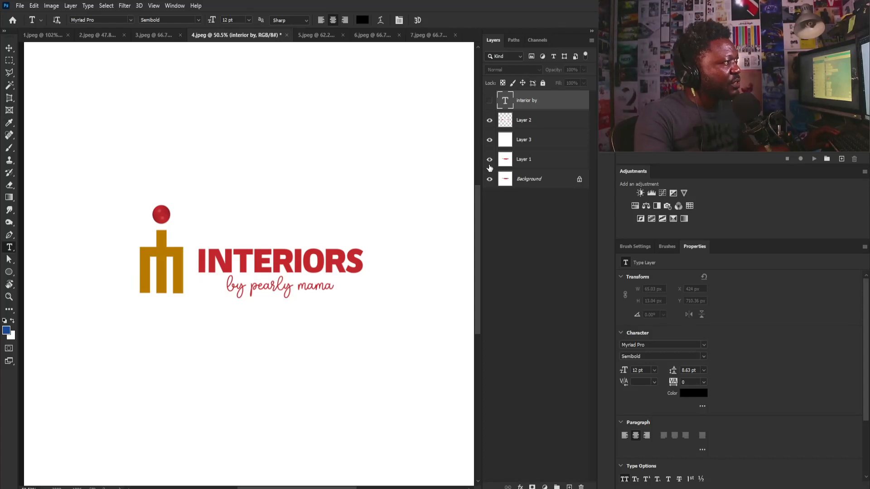
# - Show the "interior by" text layer, make it read INTERIORS BY in capitals, and place it small above the start of the pearly mama script
pyautogui.click(489, 101)
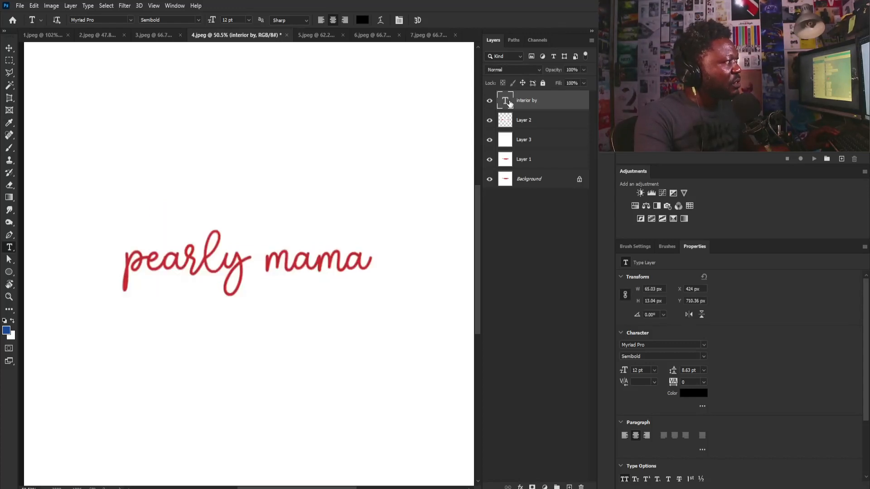
pyautogui.hotkey('ctrl', 't')
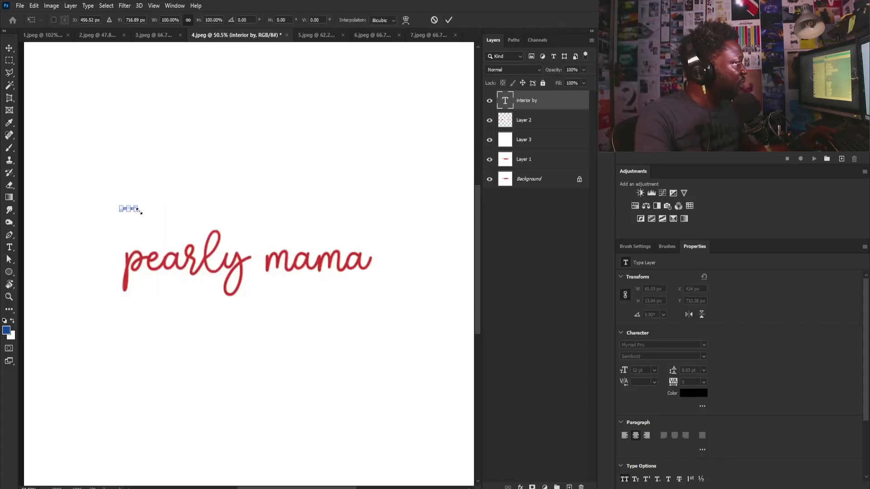
pyautogui.moveTo(136, 208); pyautogui.dragTo(195, 194)
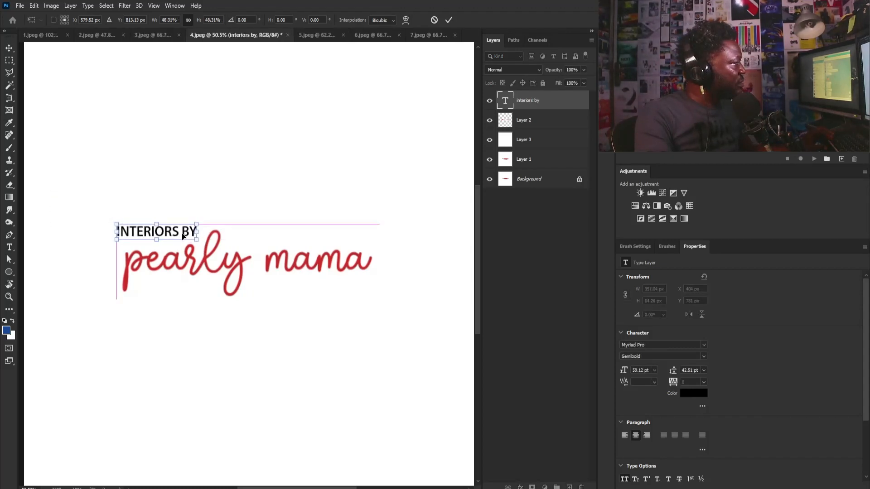
pyautogui.press('Return')
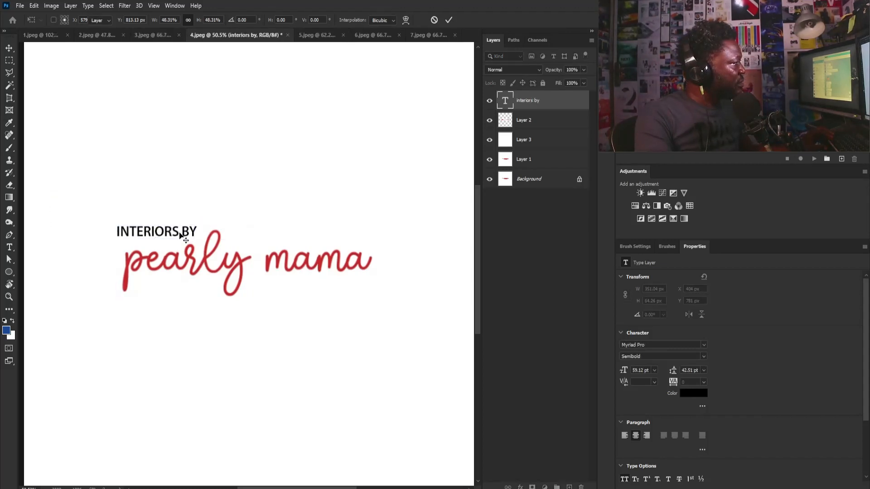
pyautogui.moveTo(183, 235); pyautogui.dragTo(184, 243)
pyautogui.scroll(-3, 253, 239)
pyautogui.scroll(2, 241, 242)
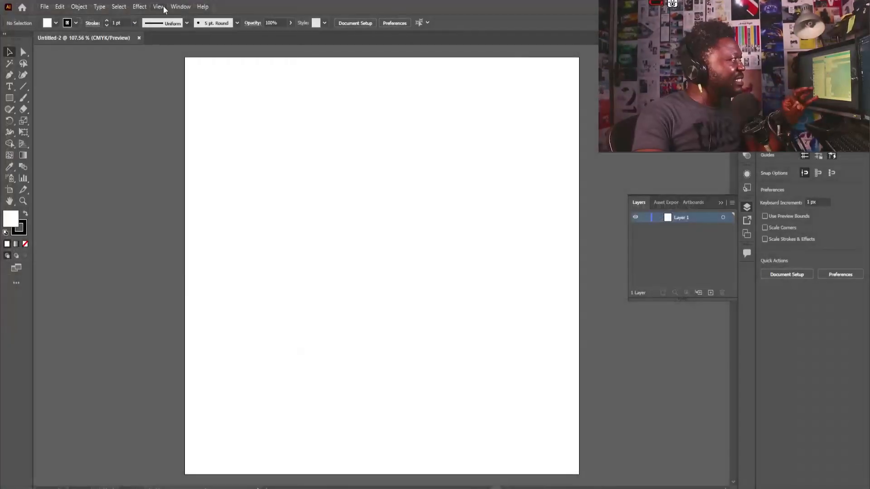
# - In Illustrator, show the grid and draw two adjoining tall rectangles, a wide one about 37 × 363 px and a narrow one half its width
pyautogui.hotkey('alt', 'v')
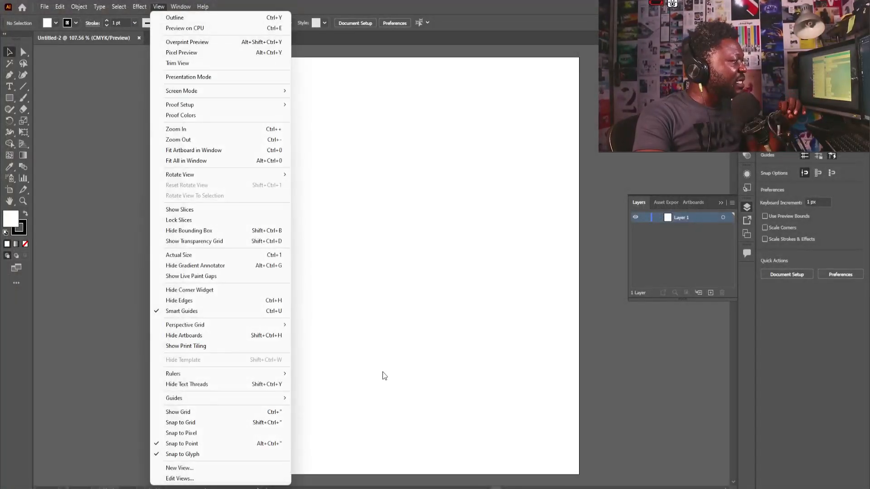
pyautogui.click(275, 412)
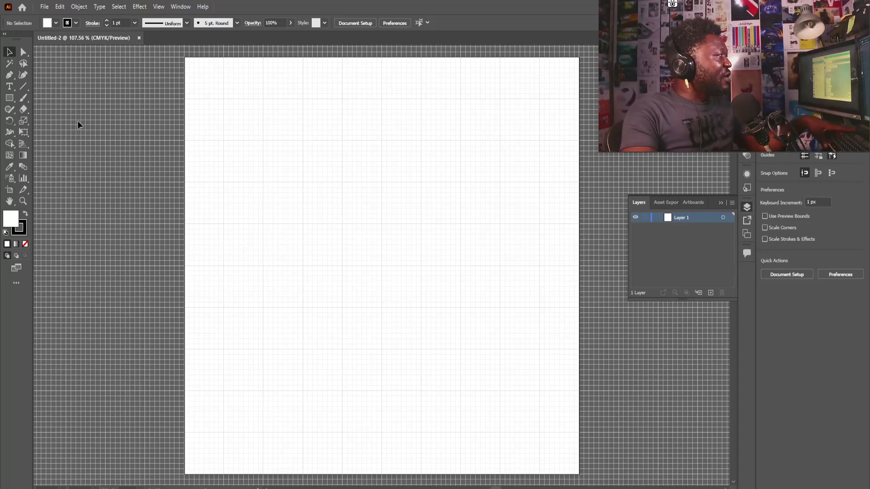
pyautogui.click(7, 99)
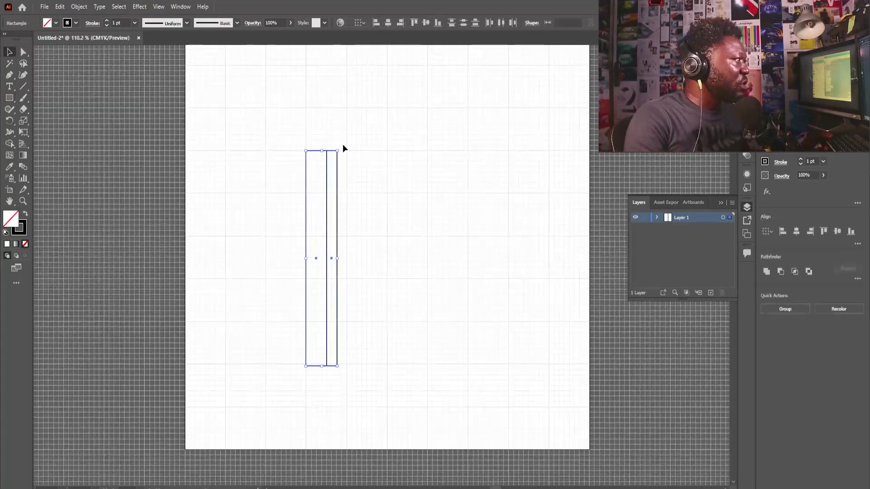
# - Select both tall rectangles and rotate them together about 45° clockwise
pyautogui.click(349, 162)
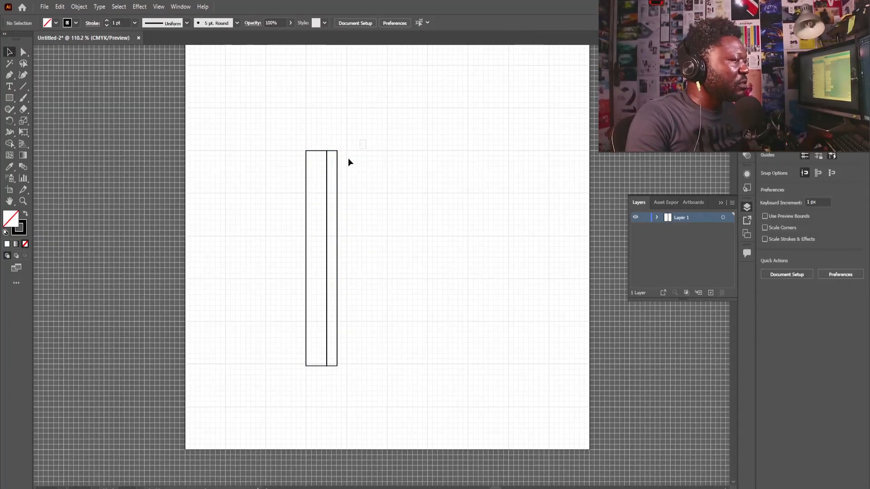
pyautogui.moveTo(365, 142); pyautogui.dragTo(222, 260)
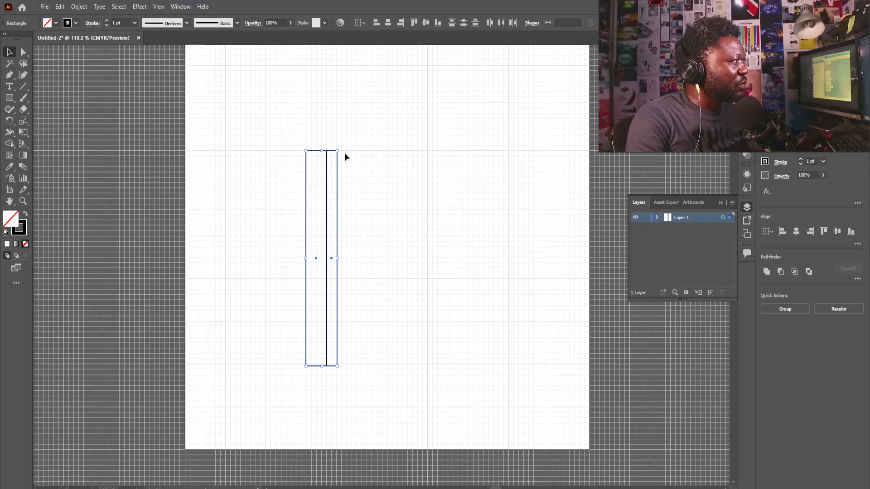
pyautogui.moveTo(341, 148); pyautogui.dragTo(400, 189)
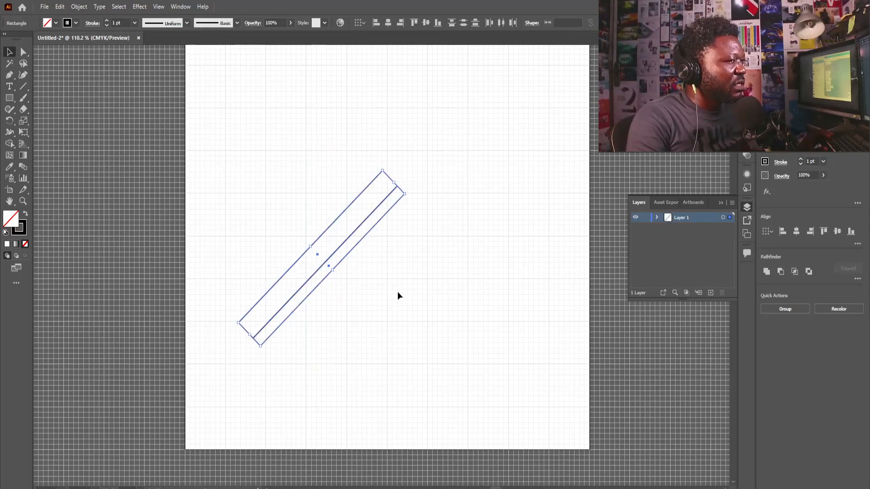
# - Reflect a copy of the slanted bar pair across the vertical axis and join both pairs at their upper ends as an inverted V
pyautogui.rightClick(361, 205)
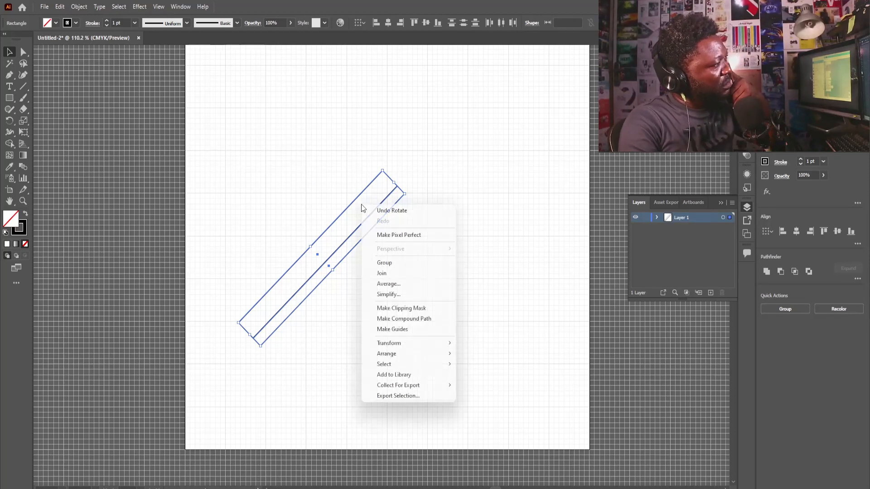
pyautogui.moveTo(430, 343)
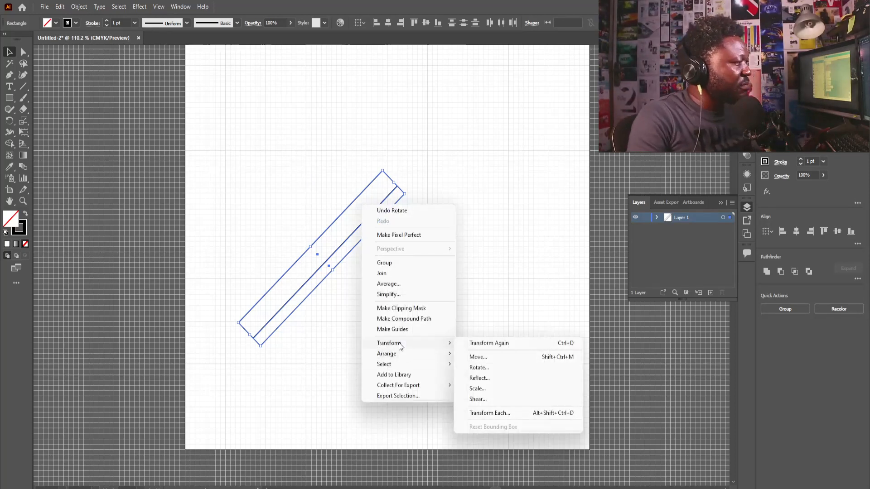
pyautogui.click(481, 378)
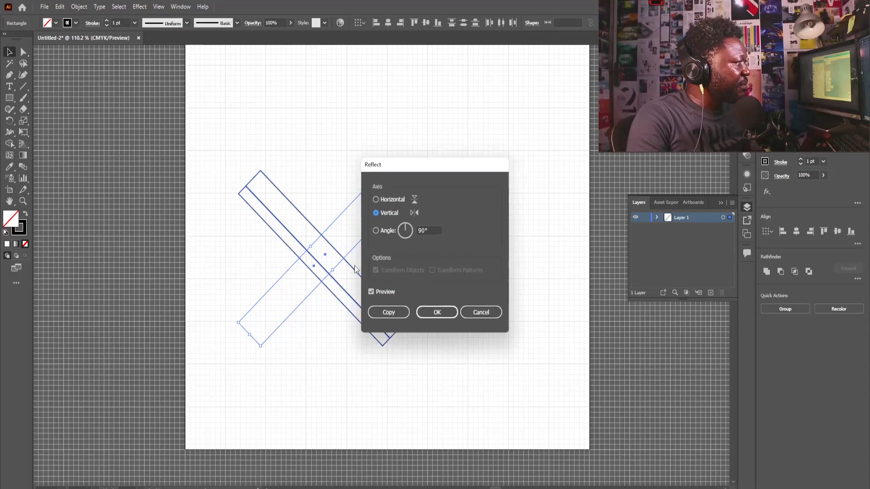
pyautogui.click(396, 312)
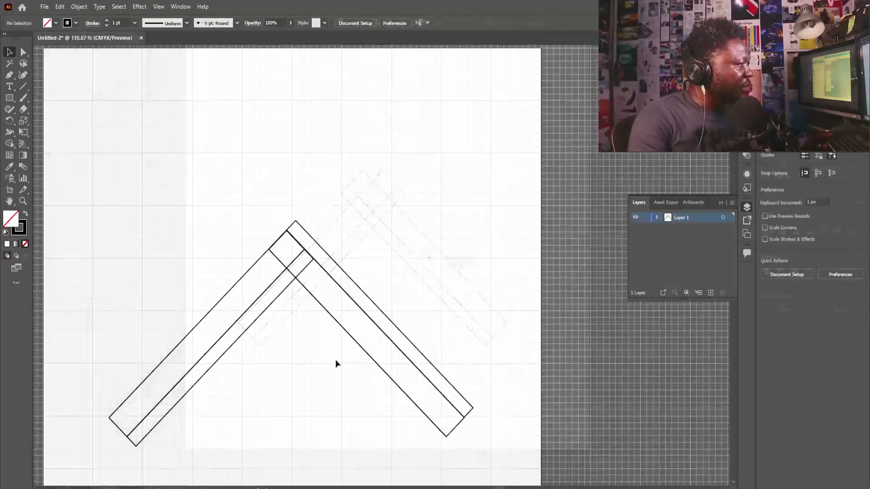
pyautogui.click(370, 331)
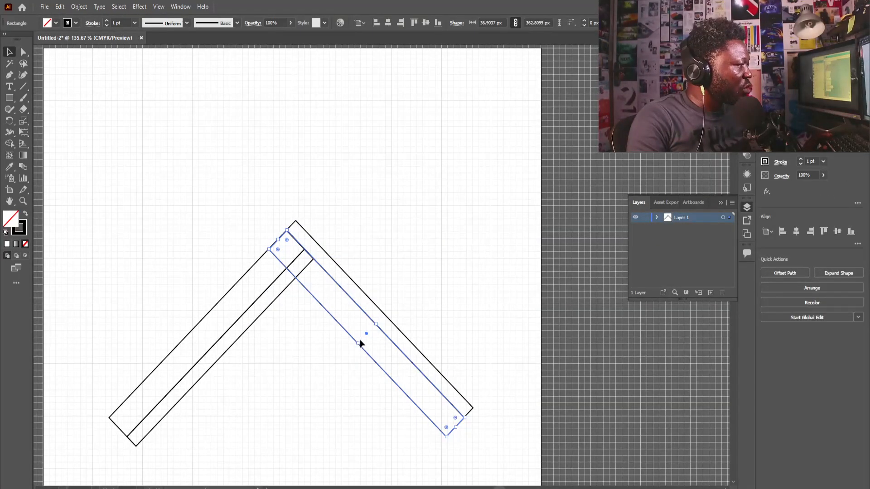
pyautogui.moveTo(365, 334); pyautogui.dragTo(398, 311)
pyautogui.moveTo(396, 309); pyautogui.dragTo(396, 310)
pyautogui.hotkey('ctrl', 'z')
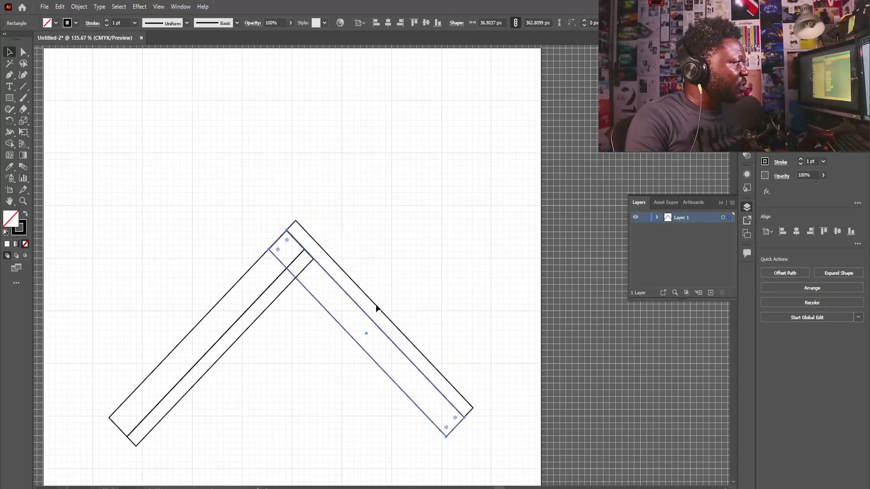
# - Add a duplicate narrow bar and a duplicate wide bar flush against the outer side of the inverted V's right arm
pyautogui.moveTo(329, 245); pyautogui.dragTo(446, 335)
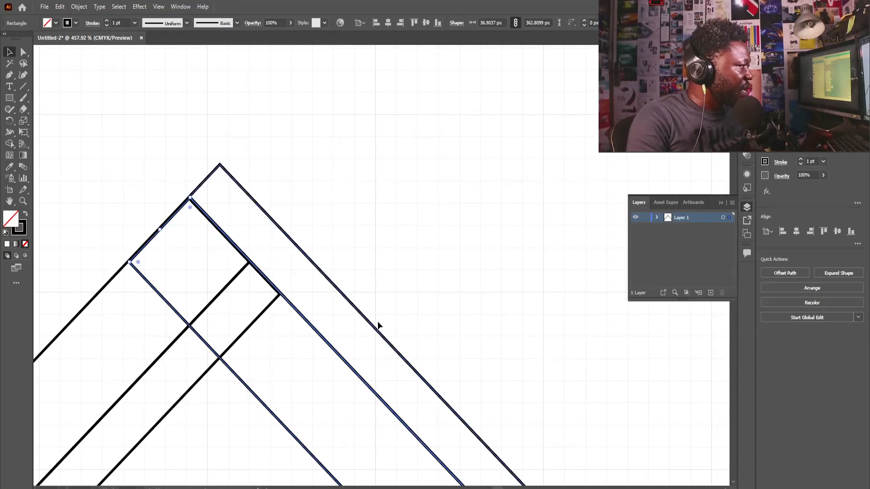
pyautogui.moveTo(379, 326); pyautogui.dragTo(407, 299)
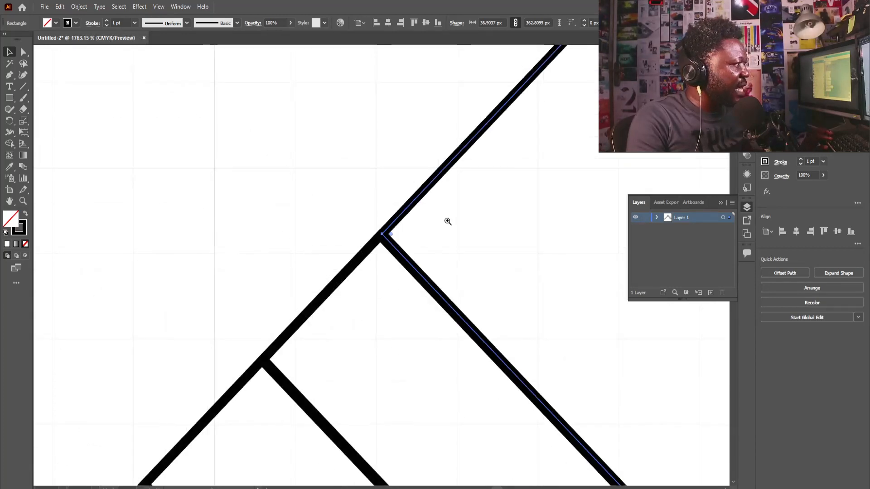
pyautogui.keyDown('ctrl'); pyautogui.keyDown('alt'); pyautogui.click(282, 295); pyautogui.keyUp('alt'); pyautogui.keyUp('ctrl')
pyautogui.keyDown('ctrl'); pyautogui.keyDown('alt'); pyautogui.click(157, 325); pyautogui.keyUp('alt'); pyautogui.keyUp('ctrl')
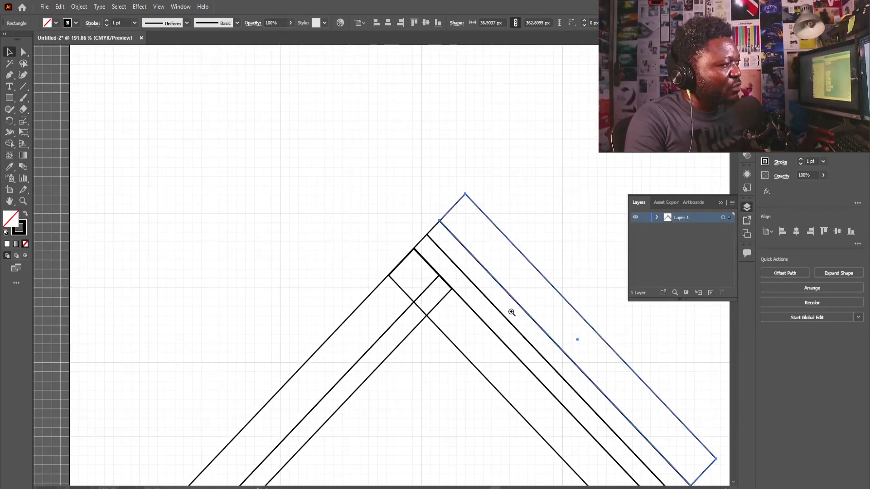
pyautogui.keyDown('ctrl'); pyautogui.keyDown('alt'); pyautogui.click(512, 313); pyautogui.keyUp('alt'); pyautogui.keyUp('ctrl')
pyautogui.moveTo(542, 311); pyautogui.dragTo(493, 282)
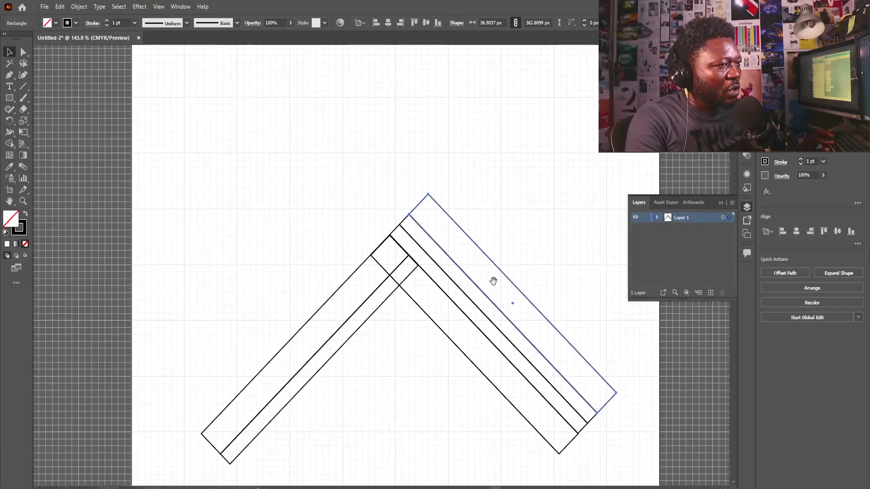
pyautogui.click(484, 221)
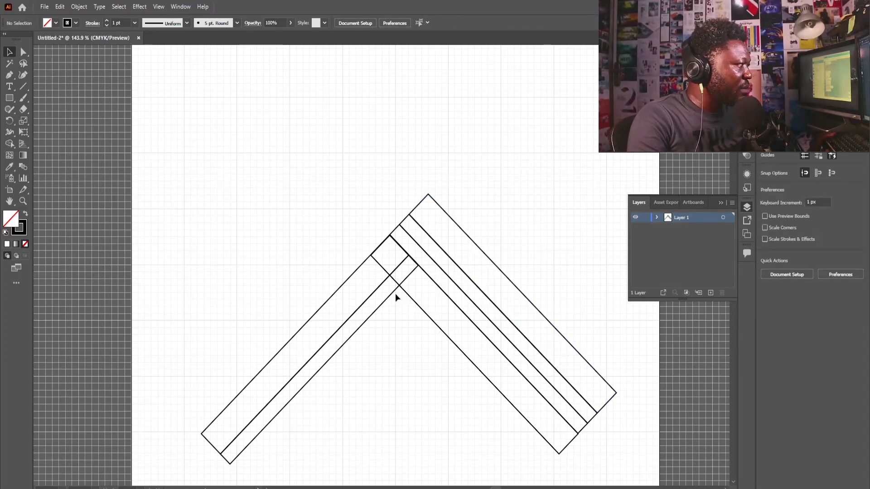
# - Lengthen the left arm's inner narrow bar to about 496 px so it crosses all the right arm's bars and protrudes beyond them
pyautogui.click(416, 267)
pyautogui.moveTo(416, 266); pyautogui.dragTo(497, 203)
pyautogui.click(528, 140)
pyautogui.moveTo(386, 226); pyautogui.dragTo(392, 245)
pyautogui.moveTo(451, 305); pyautogui.dragTo(430, 258)
pyautogui.moveTo(516, 152); pyautogui.dragTo(499, 237)
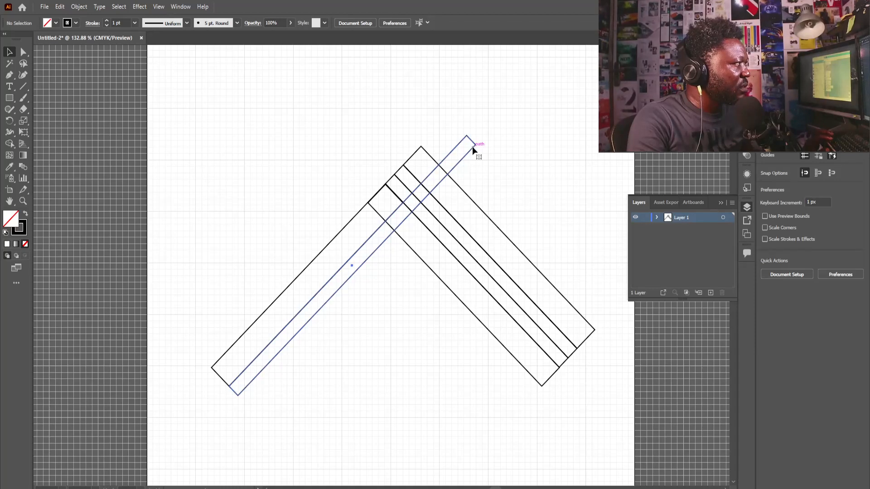
pyautogui.click(472, 146)
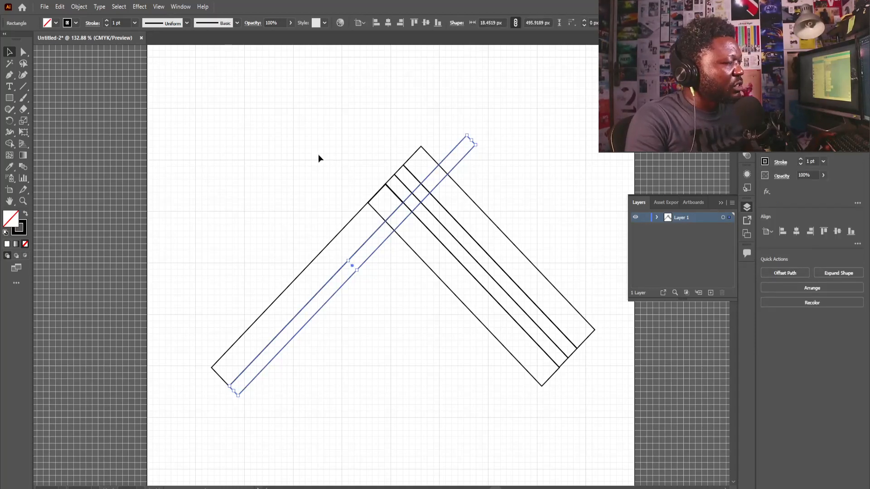
# - With the Shape Builder on all bars, remove the protruding end, the inner narrow strip and the part of the outer narrow strip below the crossing
pyautogui.hotkey('ctrl', 'a')
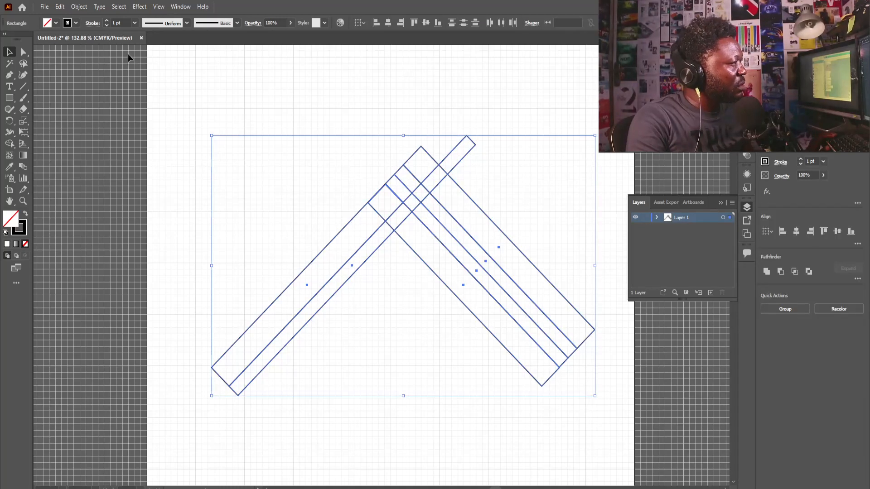
pyautogui.click(9, 143)
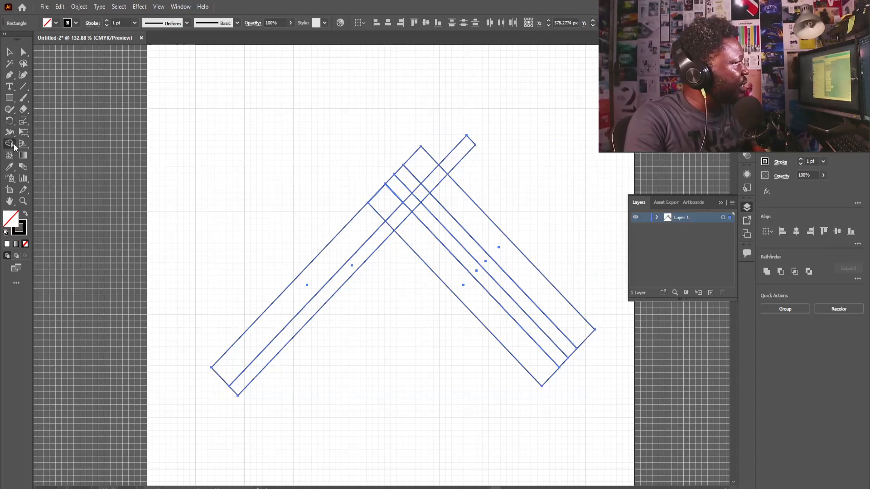
pyautogui.moveTo(437, 131); pyautogui.dragTo(557, 228)
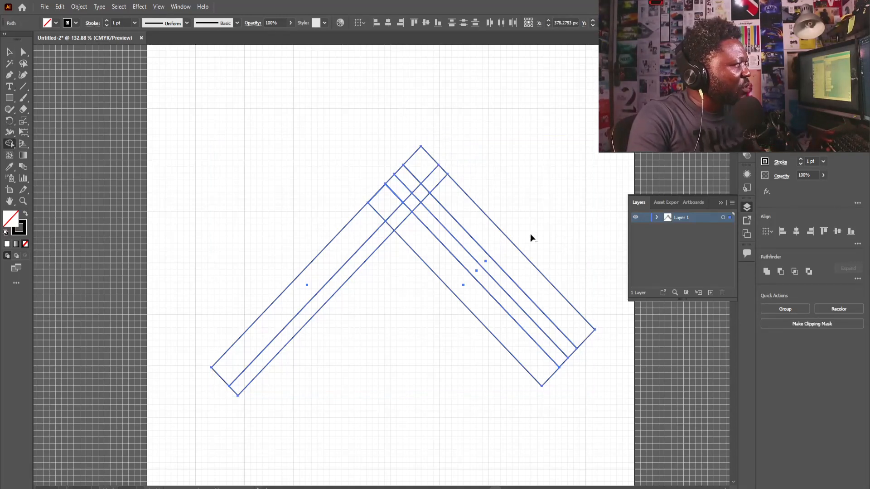
pyautogui.moveTo(391, 184); pyautogui.dragTo(429, 214)
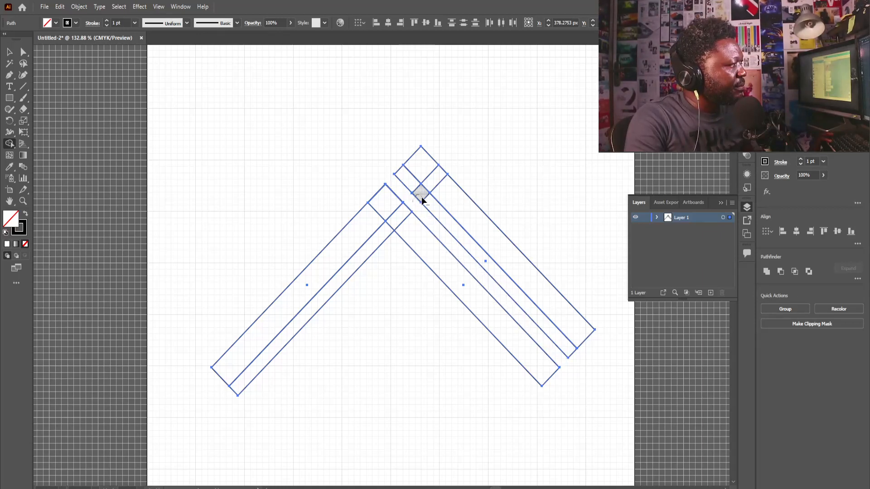
pyautogui.moveTo(421, 196); pyautogui.dragTo(448, 222)
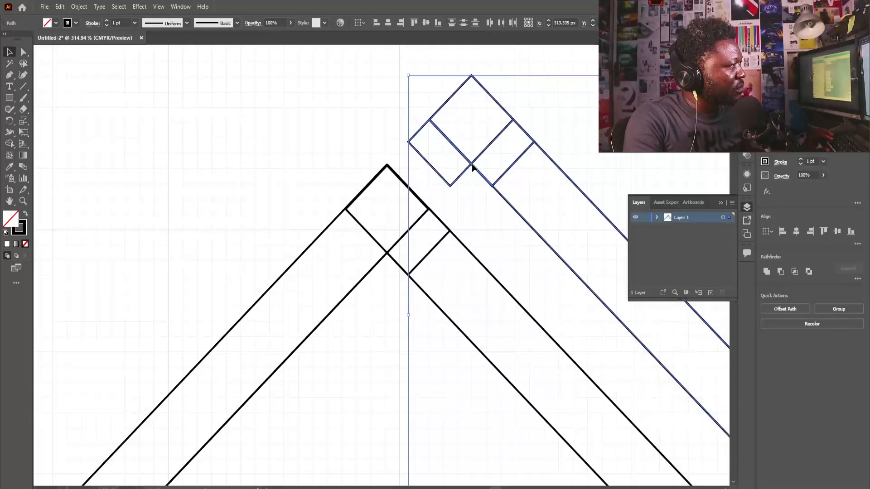
pyautogui.moveTo(472, 165); pyautogui.dragTo(508, 213)
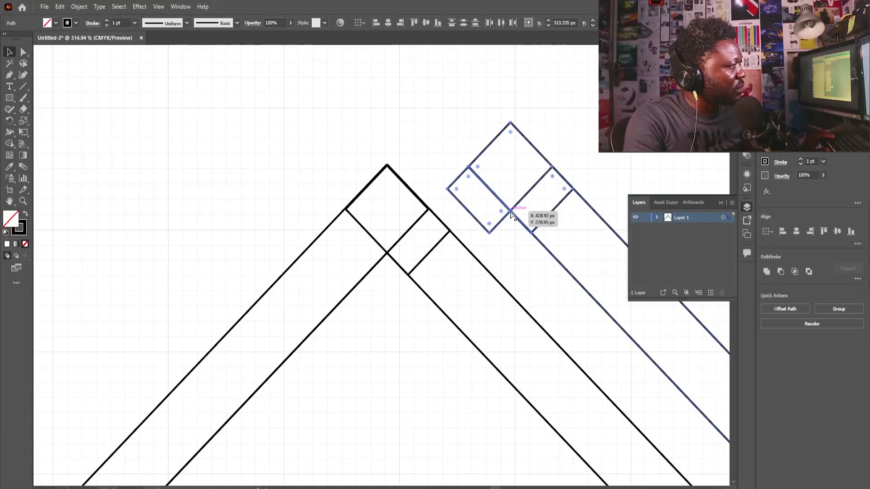
pyautogui.hotkey('ctrl', 'z')
pyautogui.click(476, 172)
pyautogui.moveTo(472, 167); pyautogui.dragTo(514, 206)
pyautogui.hotkey('ctrl', 'z')
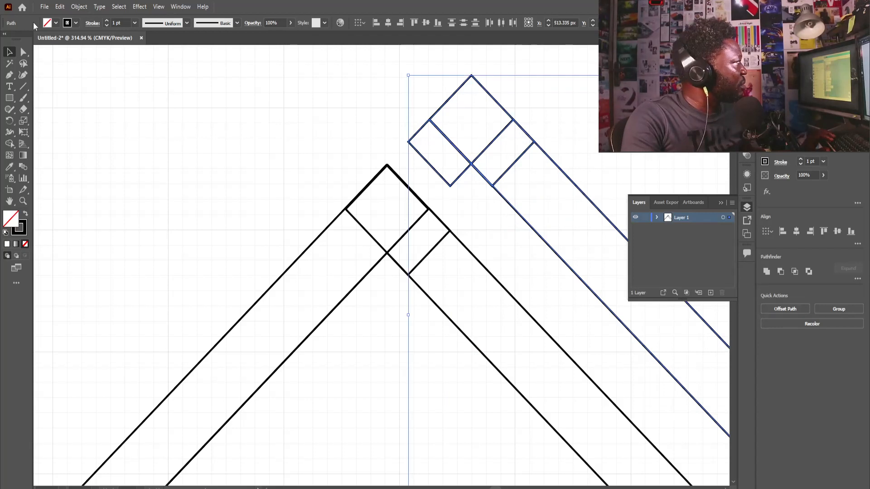
# - Draw a diagonal guide line extending the left arm's inner edge and slide the detached outer bar away from the inverted V along its own slant
pyautogui.click(23, 86)
pyautogui.moveTo(543, 79); pyautogui.dragTo(434, 228)
pyautogui.hotkey('ctrl', 'z')
pyautogui.press('v')
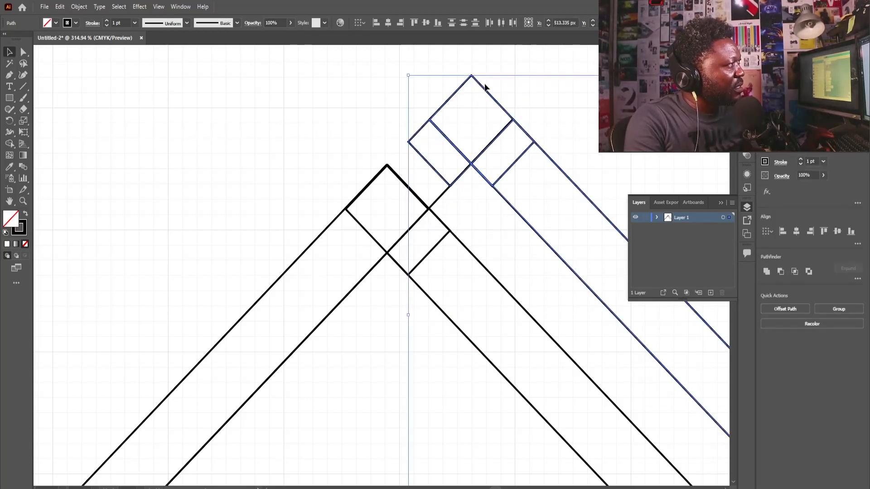
pyautogui.moveTo(484, 90); pyautogui.dragTo(525, 134)
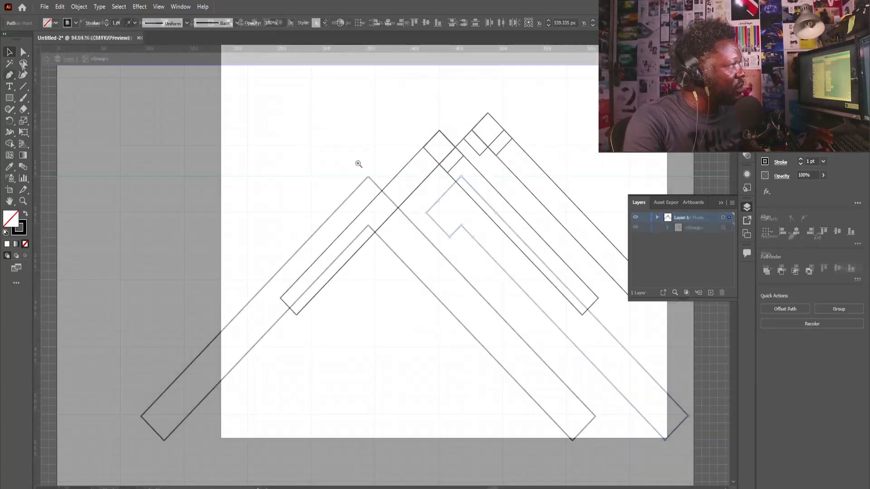
# - Draw a horizontal line about 482 px long across the lower half of the inverted V and the detached outer bar
pyautogui.click(10, 53)
pyautogui.moveTo(479, 249); pyautogui.dragTo(393, 244)
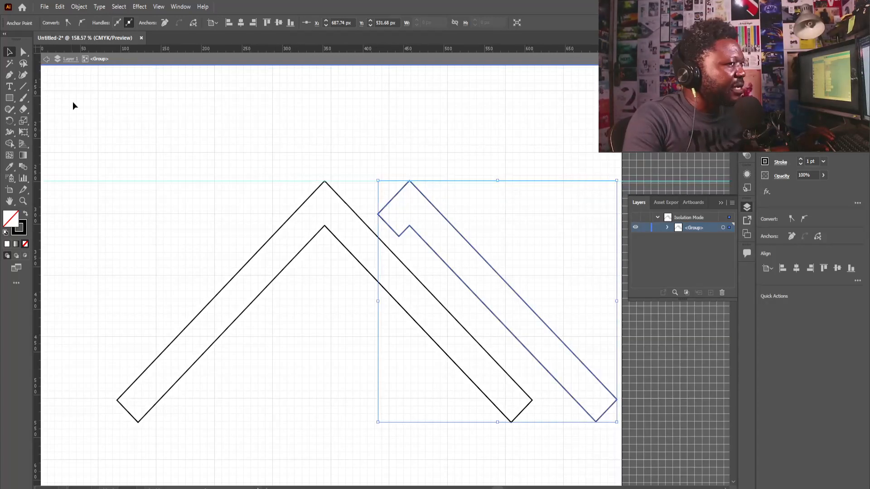
pyautogui.press('\\')
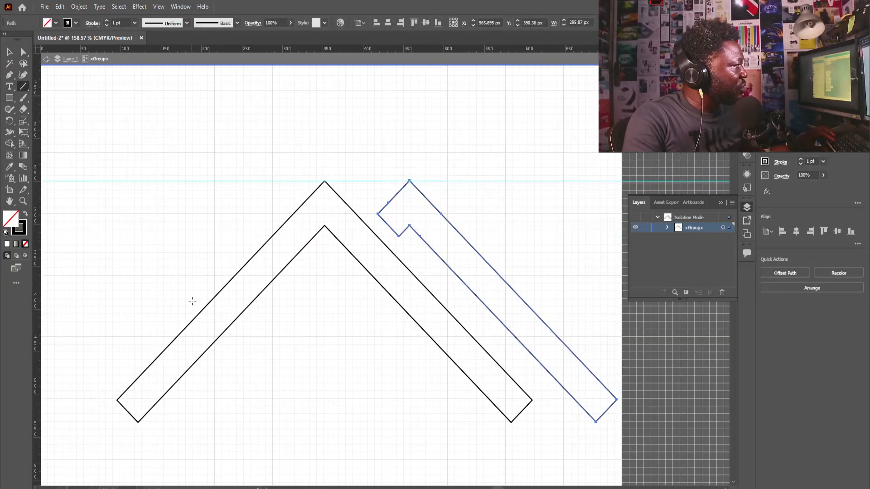
pyautogui.moveTo(175, 303)
pyautogui.mouseDown()
pyautogui.moveTo(564, 298)
pyautogui.moveTo(570, 310)
pyautogui.mouseUp()
# - With the Shape Builder on all shapes, remove the bar ends below the horizontal line, the enclosed inner triangle and the leftover line pieces
pyautogui.hotkey('ctrl', 'a')
pyautogui.press('a')
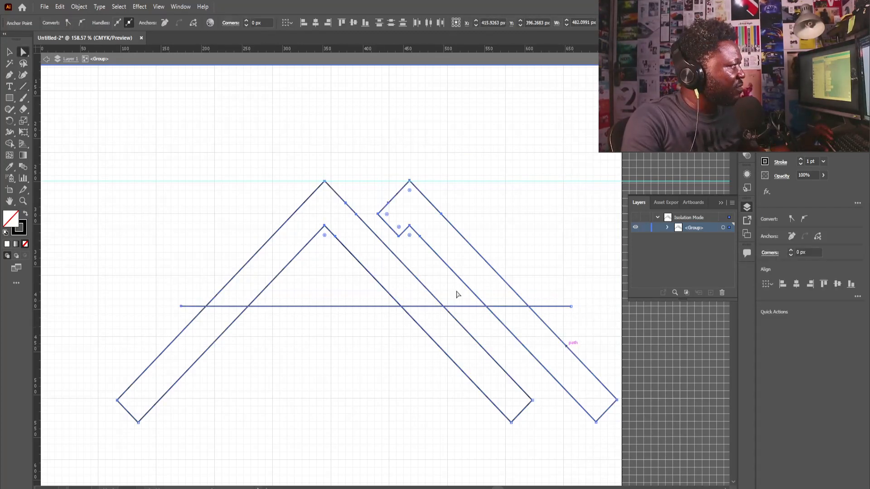
pyautogui.click(10, 144)
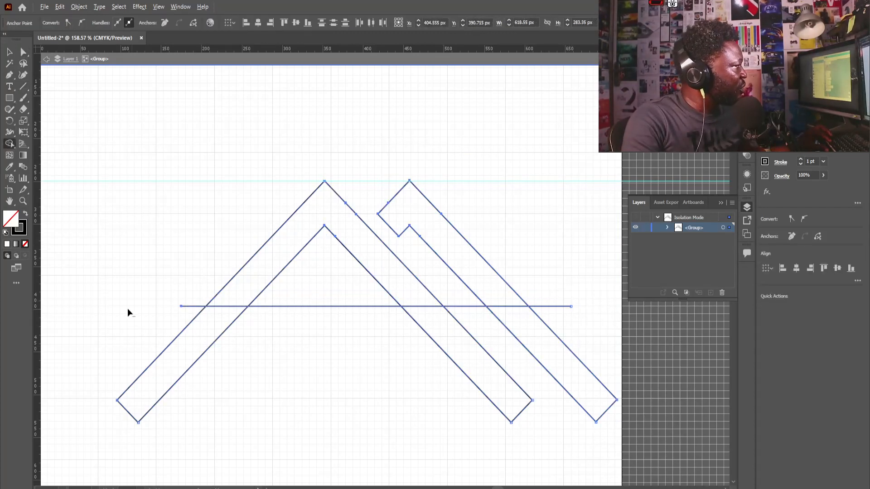
pyautogui.keyDown('alt'); pyautogui.click(204, 331); pyautogui.keyUp('alt')
pyautogui.moveTo(363, 369); pyautogui.dragTo(617, 358)
pyautogui.keyDown('alt'); pyautogui.click(549, 307); pyautogui.keyUp('alt')
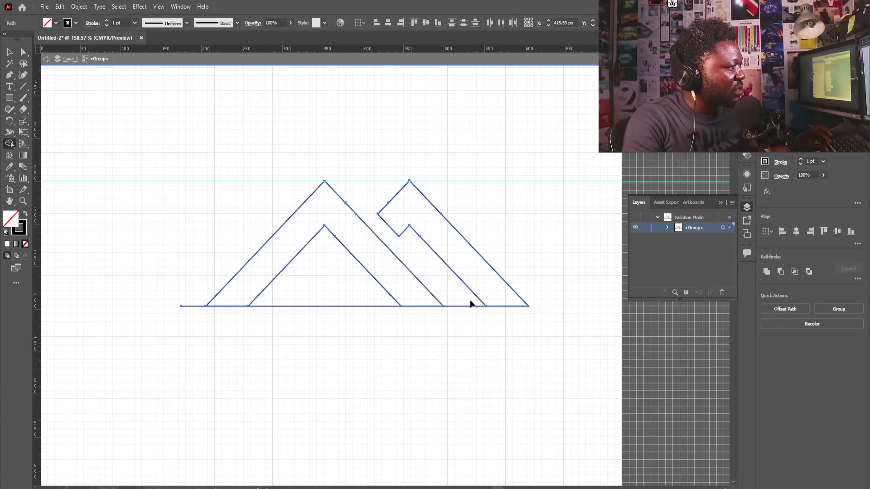
pyautogui.moveTo(480, 343); pyautogui.dragTo(481, 348)
pyautogui.keyDown('alt'); pyautogui.click(317, 272); pyautogui.keyUp('alt')
pyautogui.moveTo(192, 288); pyautogui.dragTo(196, 325)
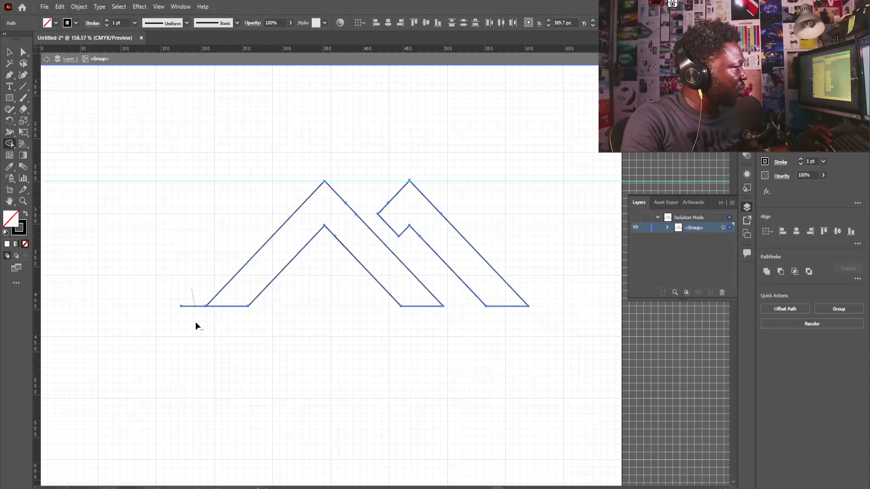
# - Draw a square about 34 px wide with its top edge on the guide and shift it horizontally toward the inverted V's left slope
pyautogui.click(10, 53)
pyautogui.click(10, 98)
pyautogui.moveTo(240, 209)
pyautogui.mouseDown()
pyautogui.moveTo(275, 240)
pyautogui.moveTo(256, 207)
pyautogui.moveTo(329, 224)
pyautogui.moveTo(351, 205)
pyautogui.moveTo(236, 206)
pyautogui.moveTo(250, 218)
pyautogui.moveTo(225, 192)
pyautogui.moveTo(244, 211)
pyautogui.mouseUp()
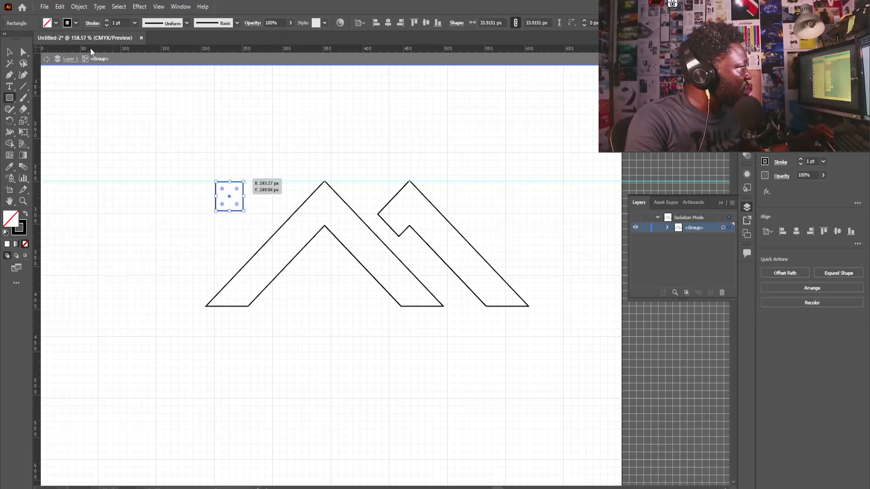
pyautogui.press('a')
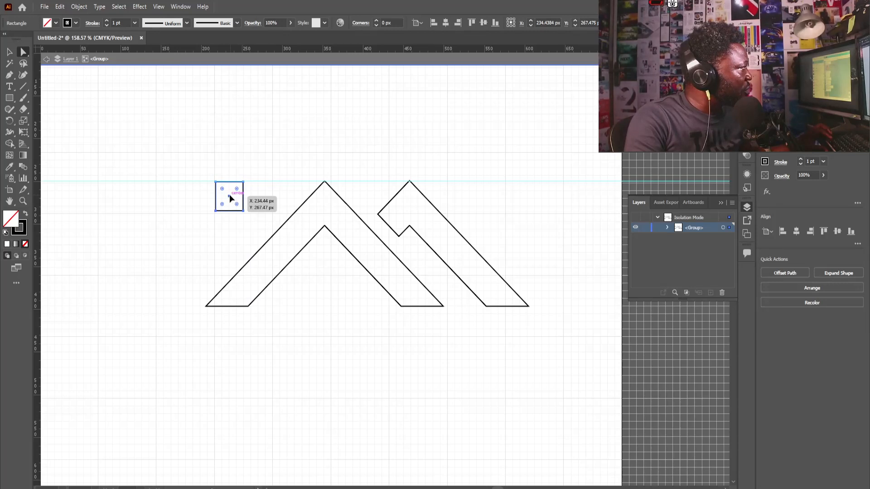
pyautogui.moveTo(229, 196); pyautogui.dragTo(261, 201)
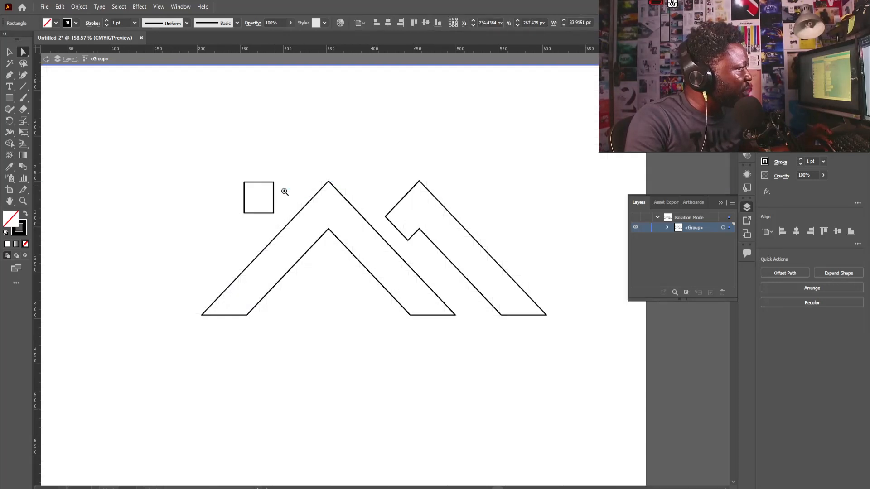
# - Delete the square's lower-right anchor point to form a right triangle whose slanted side faces the inverted V's left arm
pyautogui.scroll(2, 281, 190)
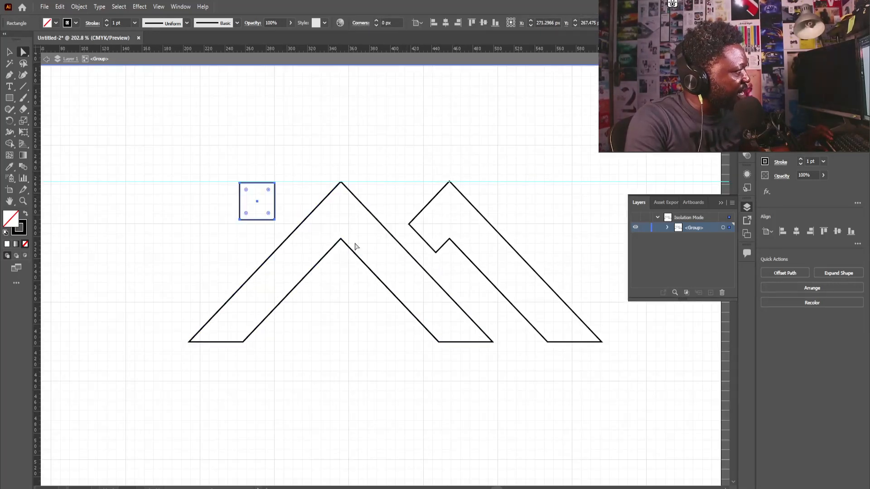
pyautogui.scroll(2, 235, 227)
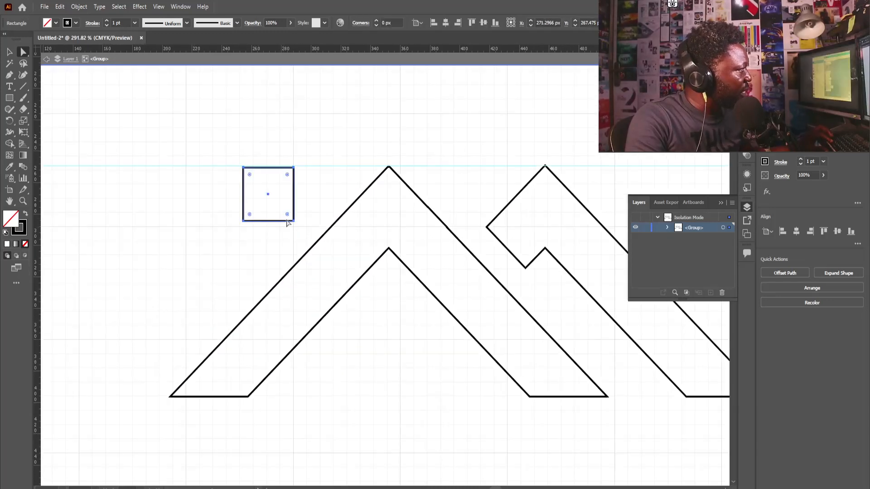
pyautogui.click(315, 208)
pyautogui.moveTo(302, 211); pyautogui.dragTo(278, 237)
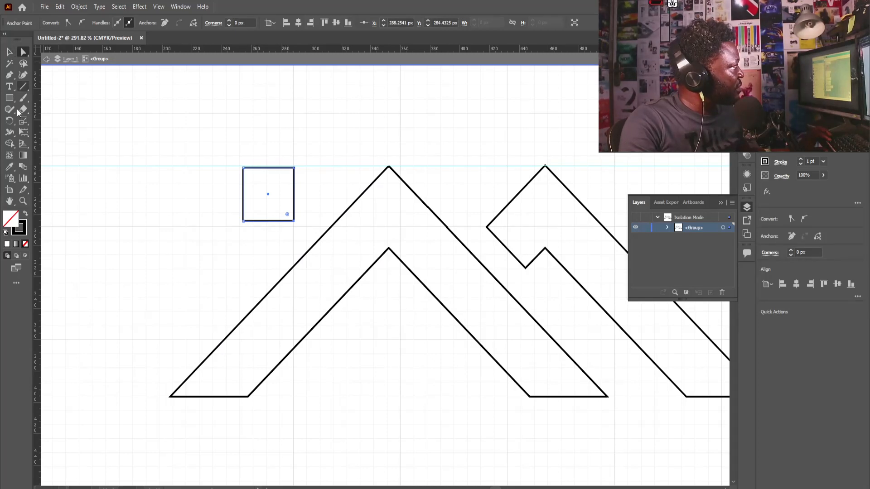
pyautogui.click(9, 75)
pyautogui.click(294, 223)
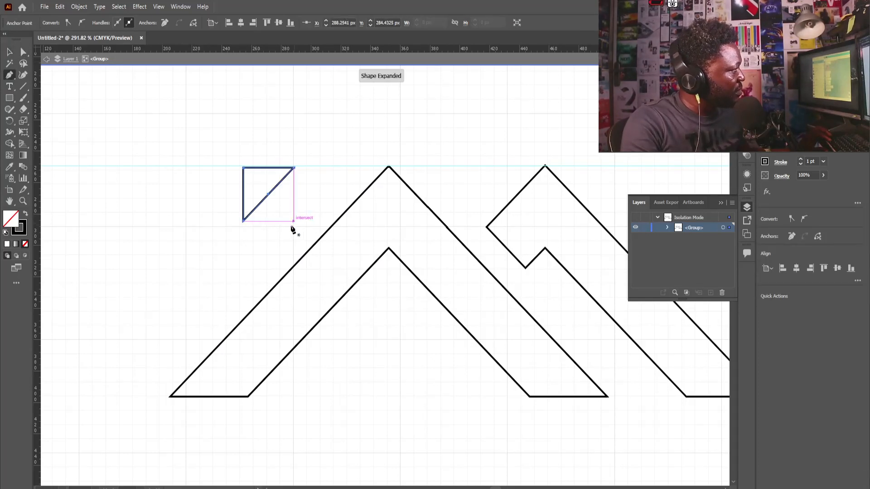
pyautogui.press('a')
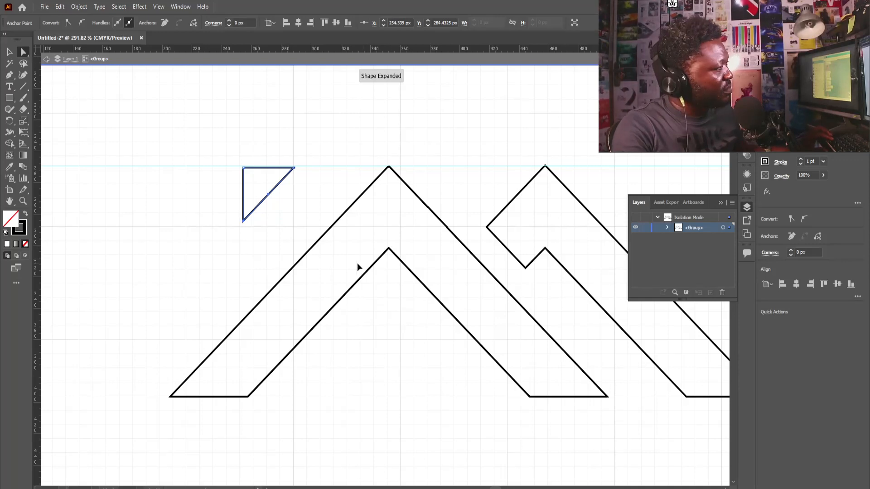
# - Move the small triangle horizontally to X about 300 px, leaving a narrow gap to the inverted V's left slope
pyautogui.hotkey('ctrl', '-')
pyautogui.hotkey('ctrl', '-')
pyautogui.hotkey('ctrl', '0')
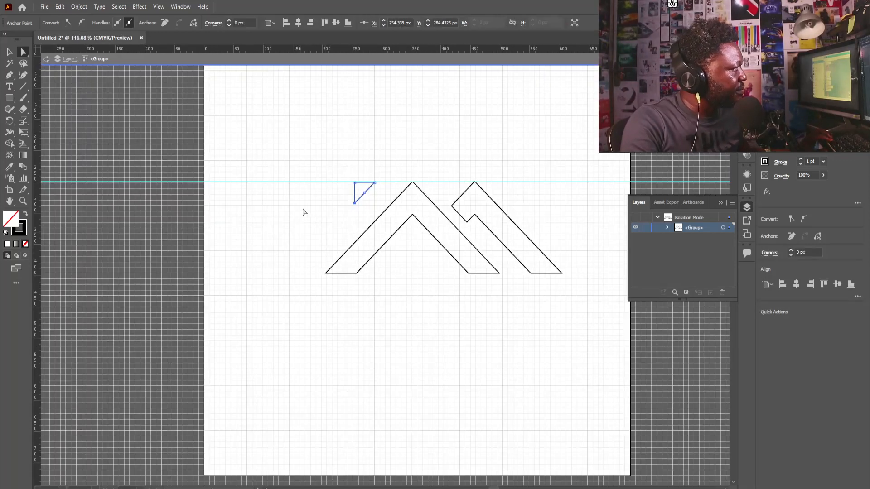
pyautogui.click(303, 212)
pyautogui.click(10, 51)
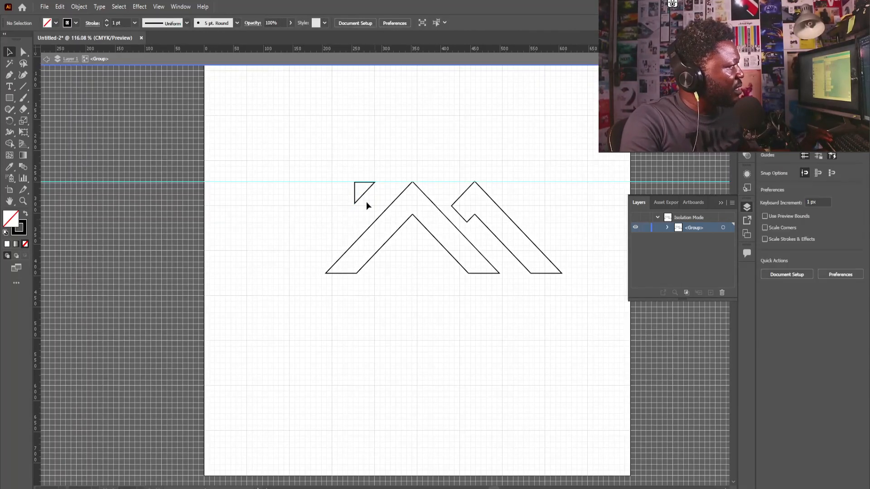
pyautogui.scroll(3, 300, 187)
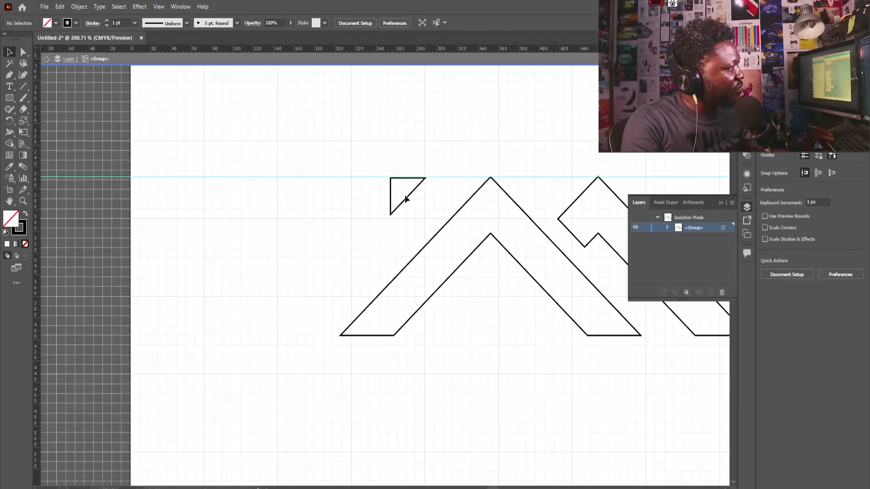
pyautogui.moveTo(409, 199); pyautogui.dragTo(438, 196)
pyautogui.scroll(-3, 534, 204)
pyautogui.moveTo(508, 207); pyautogui.dragTo(266, 229)
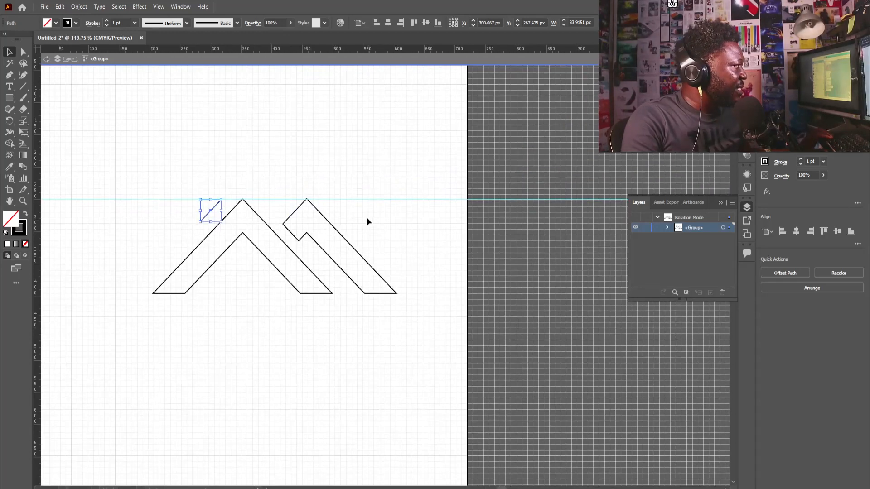
pyautogui.click(239, 229)
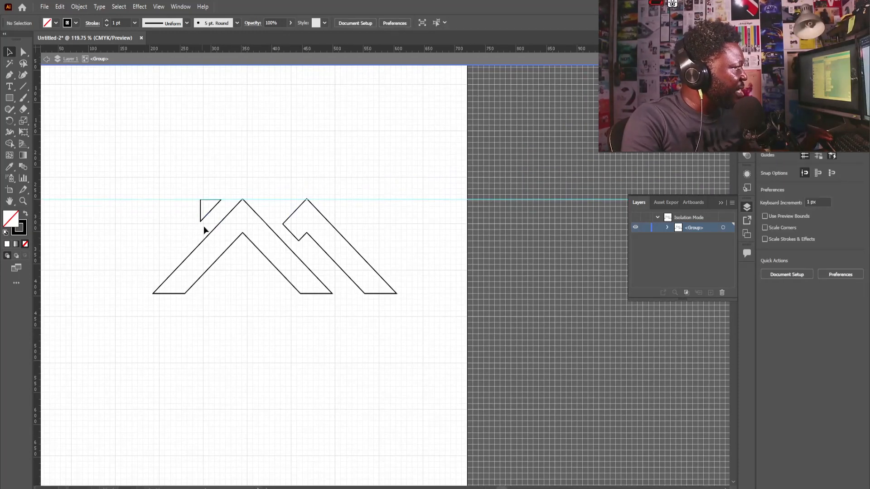
# - Give the triangle, inverted V and outer bar a solid black fill without stroke and scale the mark down to a little over half size
pyautogui.moveTo(189, 221); pyautogui.dragTo(417, 296)
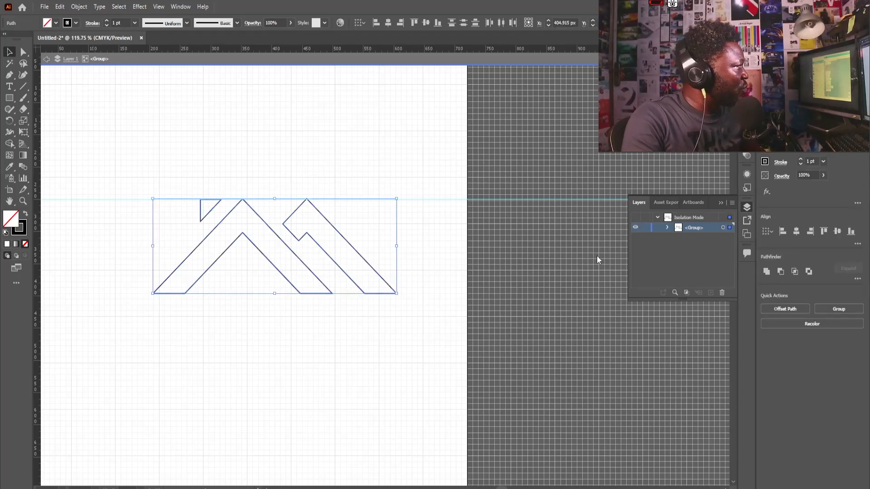
pyautogui.click(26, 215)
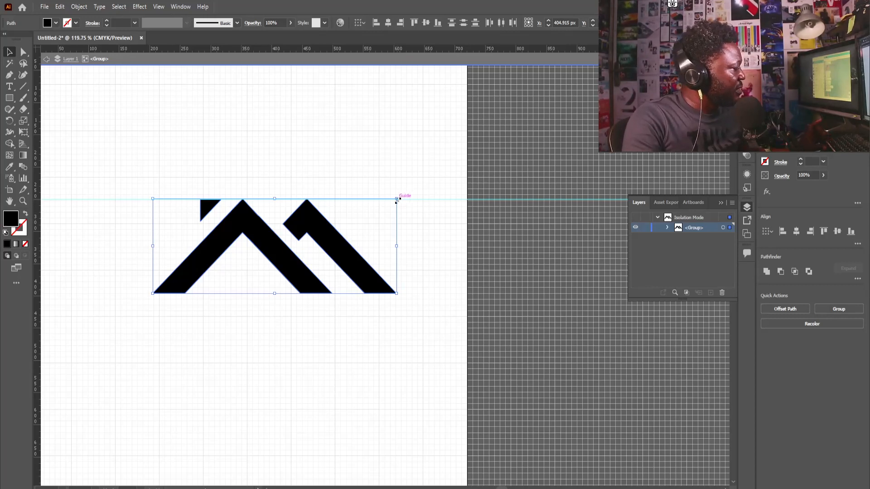
pyautogui.moveTo(396, 200); pyautogui.dragTo(345, 217)
# - Hide the document grid
pyautogui.click(162, 9)
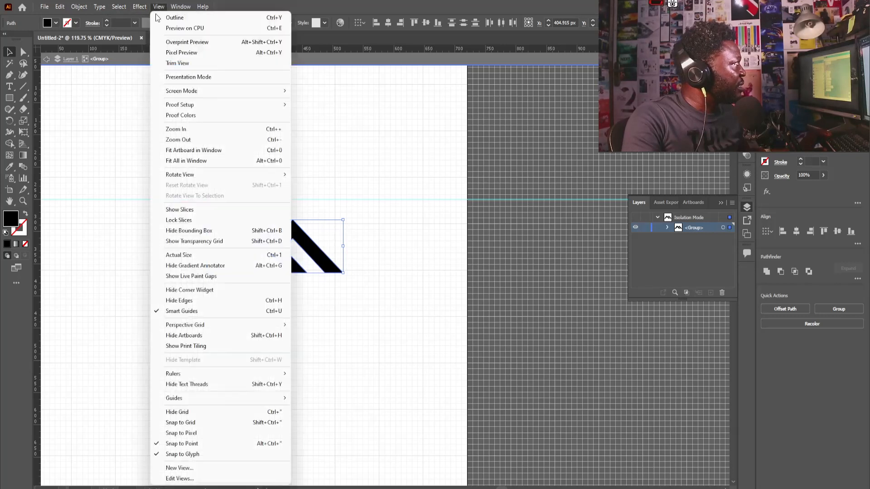
pyautogui.click(201, 412)
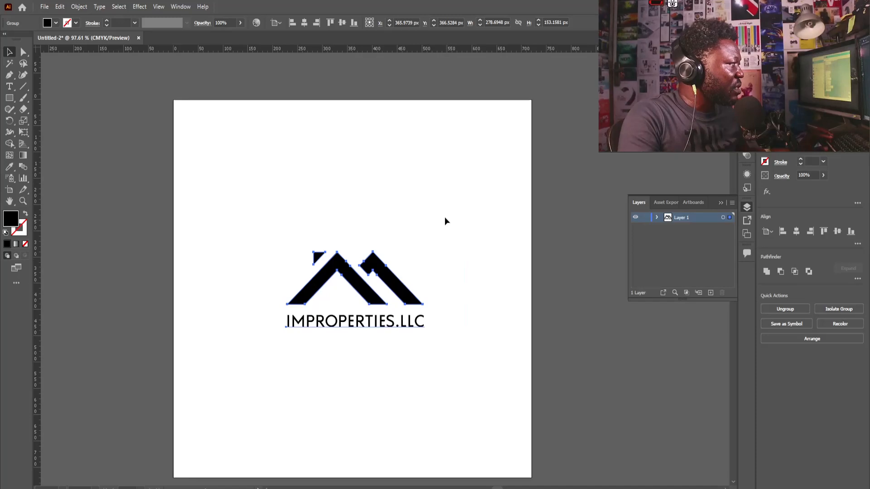
# - Scale the grouped roof mark and IMPROPERTIES.LLC lettering down to about 257 × 141 px
pyautogui.moveTo(445, 221); pyautogui.dragTo(275, 346)
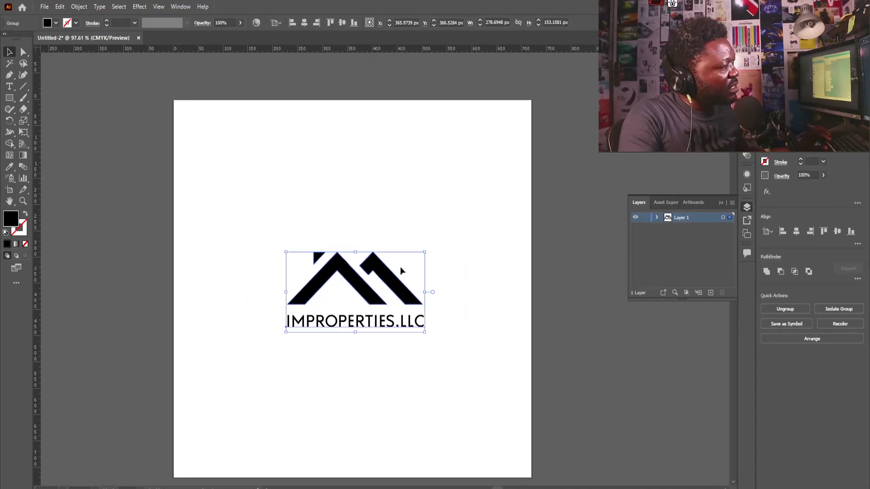
pyautogui.moveTo(423, 252); pyautogui.dragTo(418, 255)
pyautogui.click(341, 286)
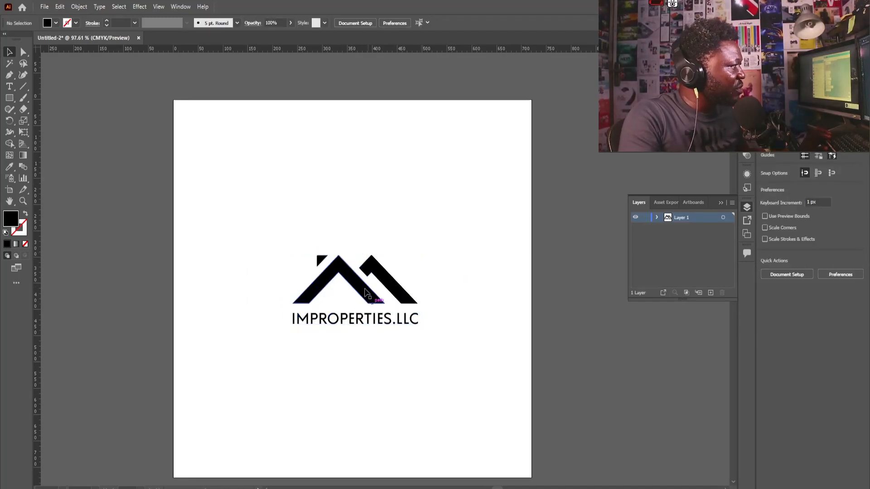
# - Try a slightly larger size for the whole logo group and undo the enlargement
pyautogui.hotkey('ctrl', 'space')
pyautogui.moveTo(296, 239); pyautogui.dragTo(352, 282)
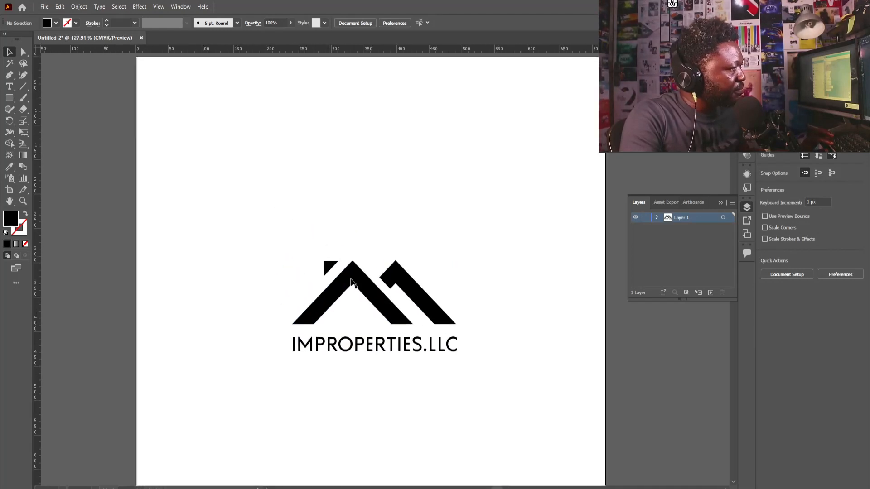
pyautogui.click(330, 267)
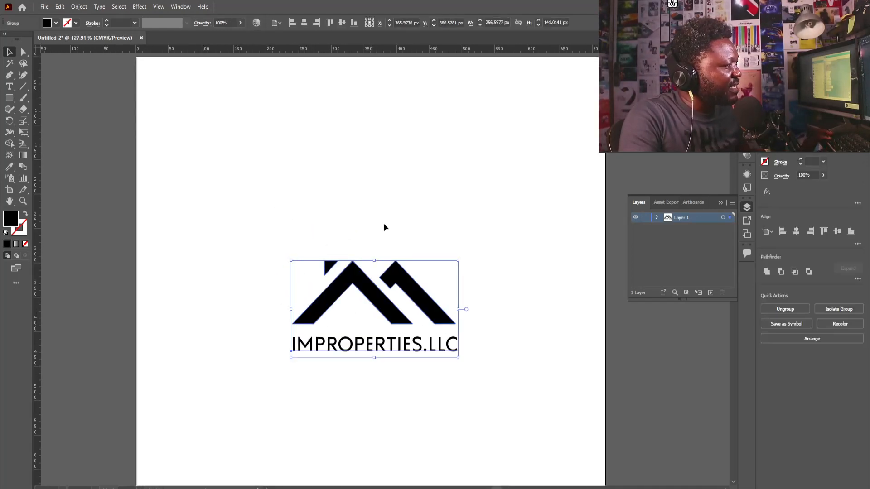
pyautogui.keyDown('ctrl'); pyautogui.keyDown('alt'); pyautogui.click(383, 244); pyautogui.keyUp('alt'); pyautogui.keyUp('ctrl')
pyautogui.keyDown('ctrl'); pyautogui.keyDown('alt'); pyautogui.click(383, 255); pyautogui.keyUp('alt'); pyautogui.keyUp('ctrl')
pyautogui.moveTo(441, 229); pyautogui.dragTo(302, 358)
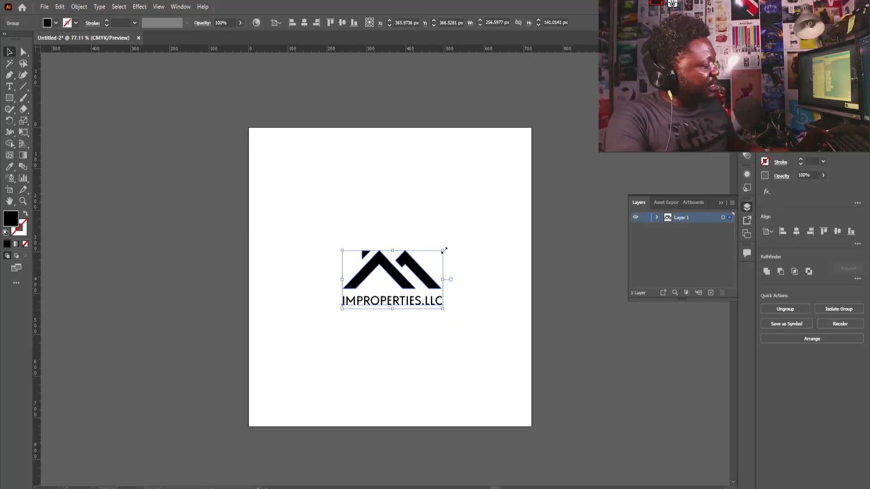
pyautogui.moveTo(444, 249); pyautogui.dragTo(450, 246)
pyautogui.click(406, 232)
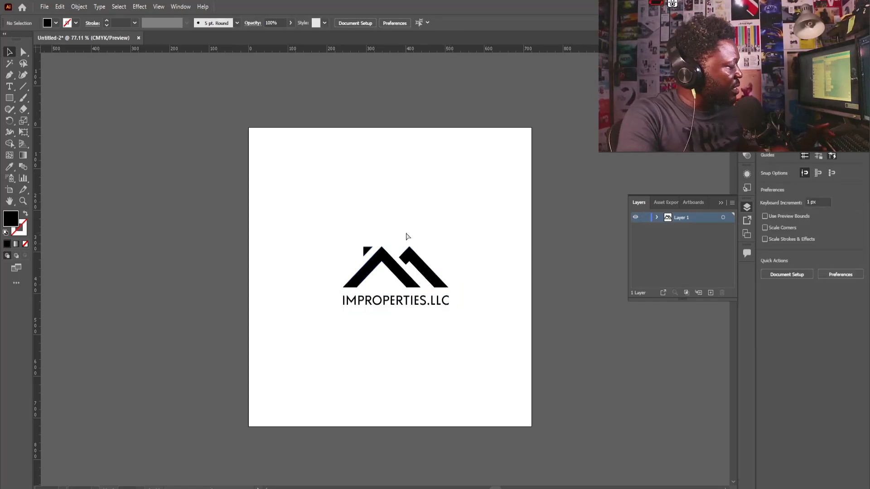
pyautogui.hotkey('ctrl', 'z')
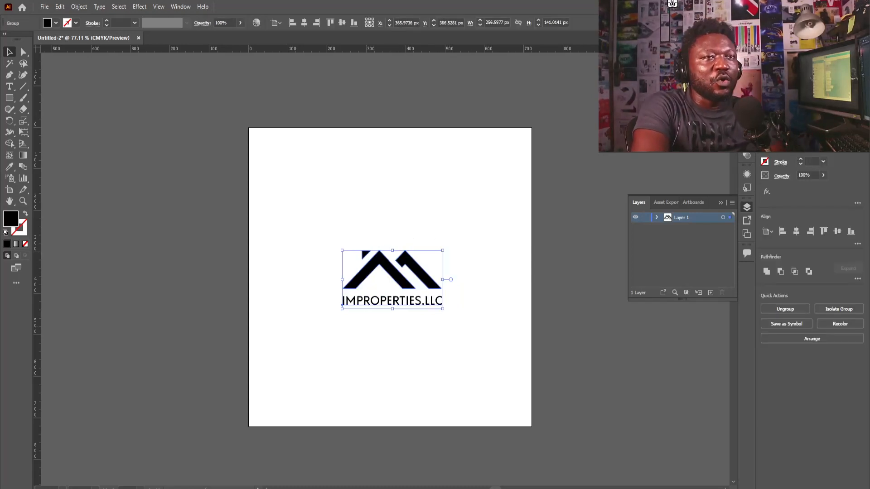